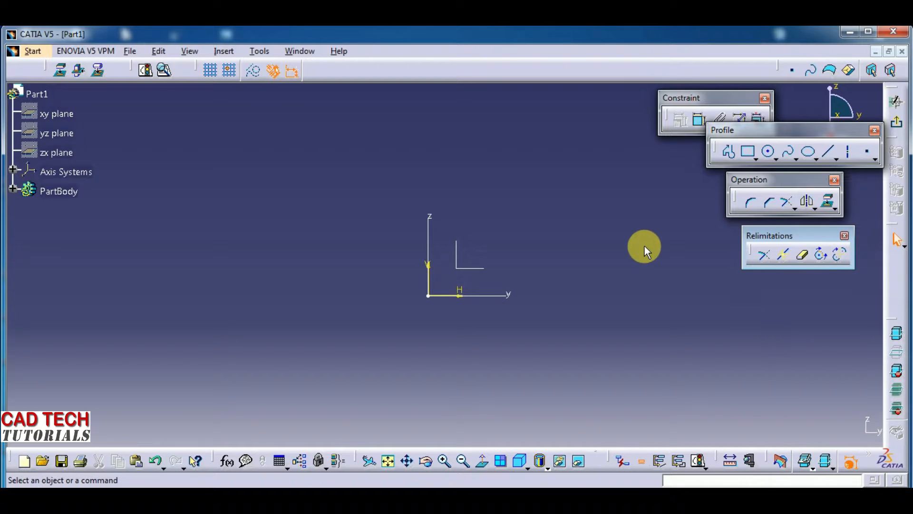
- Sketch four parallel lines sloping up to the right, staggered around the origin, and a fifth line crossing all four
click(830, 151)
click(153, 257)
click(506, 140)
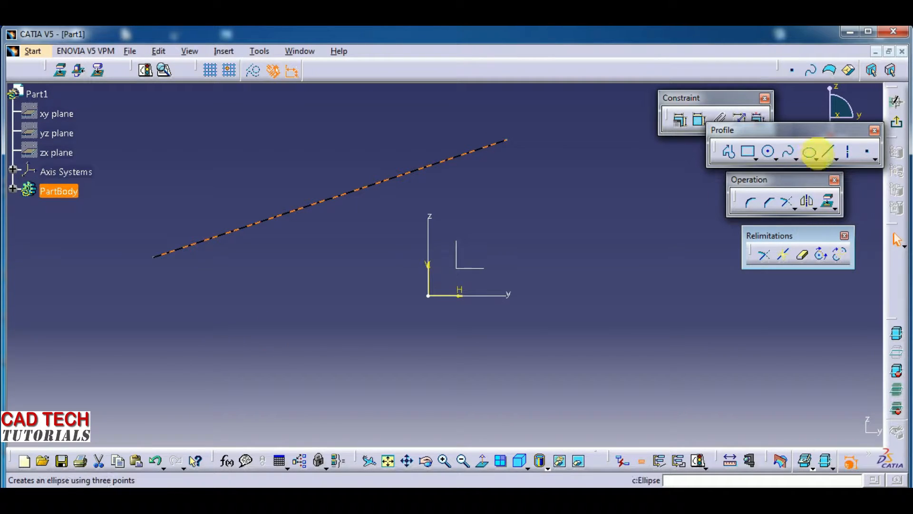
click(827, 156)
click(151, 345)
click(474, 239)
click(303, 376)
click(631, 261)
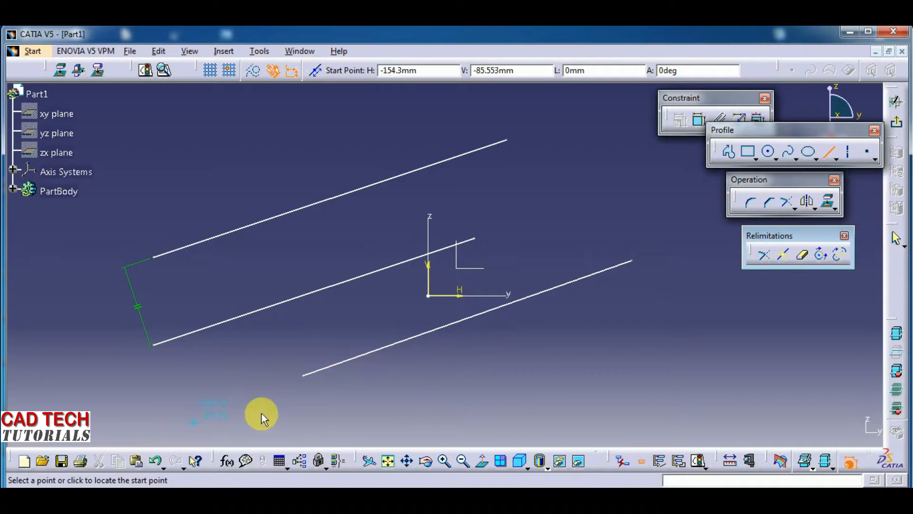
click(497, 385)
click(759, 298)
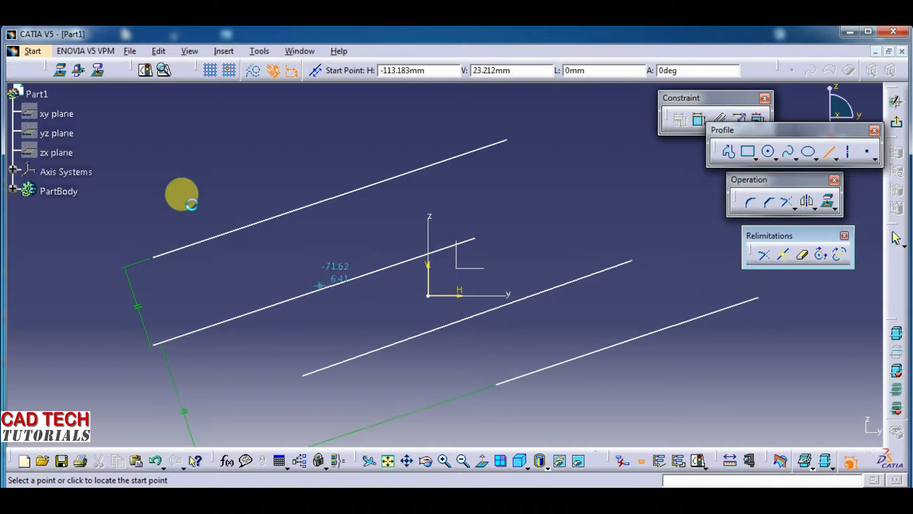
click(163, 185)
click(666, 401)
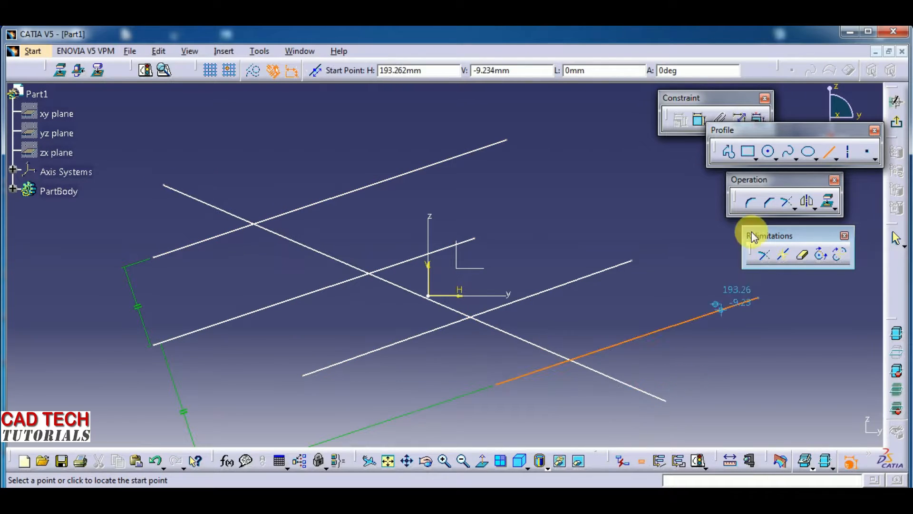
- Draw one circle overlapping the lines, centred about H 30 mm, V 59 mm, and another centred about H -139 mm, V -53 mm
click(768, 152)
click(474, 206)
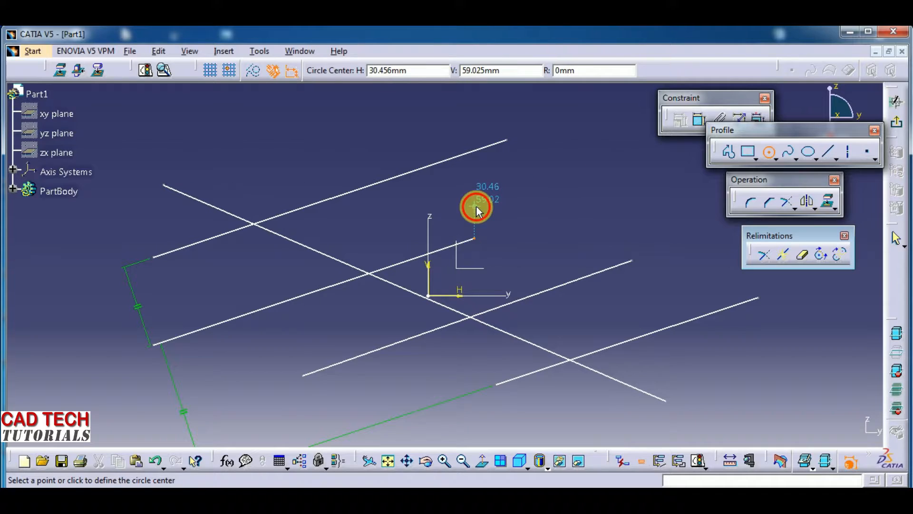
click(392, 152)
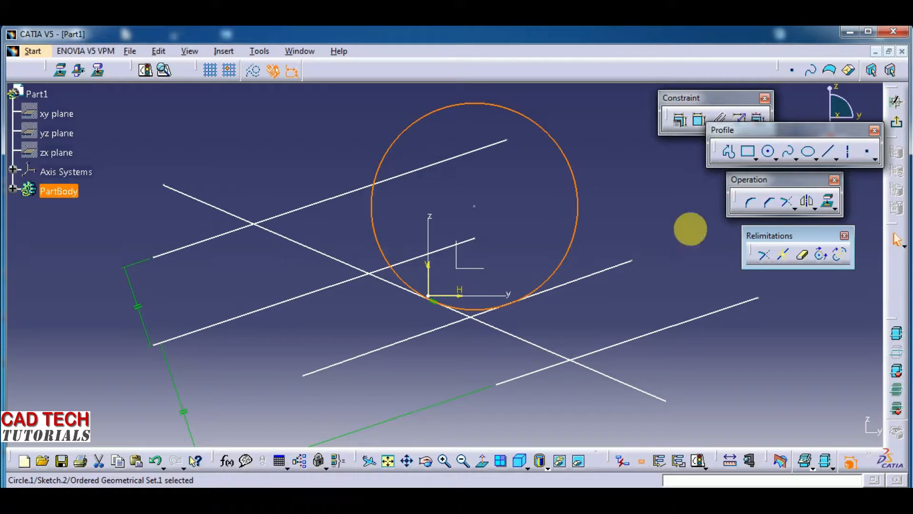
click(771, 152)
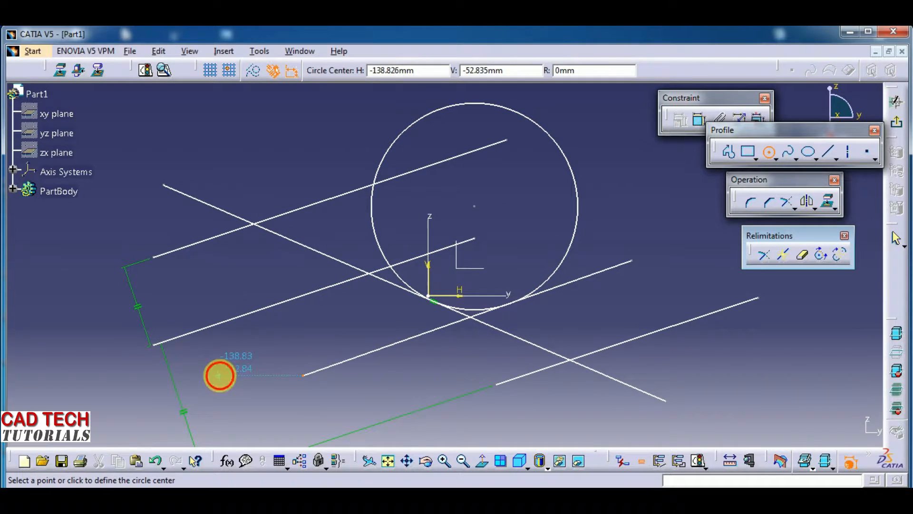
click(217, 377)
click(190, 296)
mouse_move(332, 377)
middle_down()
mouse_move(267, 329)
mouse_move(289, 315)
mouse_move(292, 369)
mouse_move(418, 363)
mouse_move(316, 363)
middle_up()
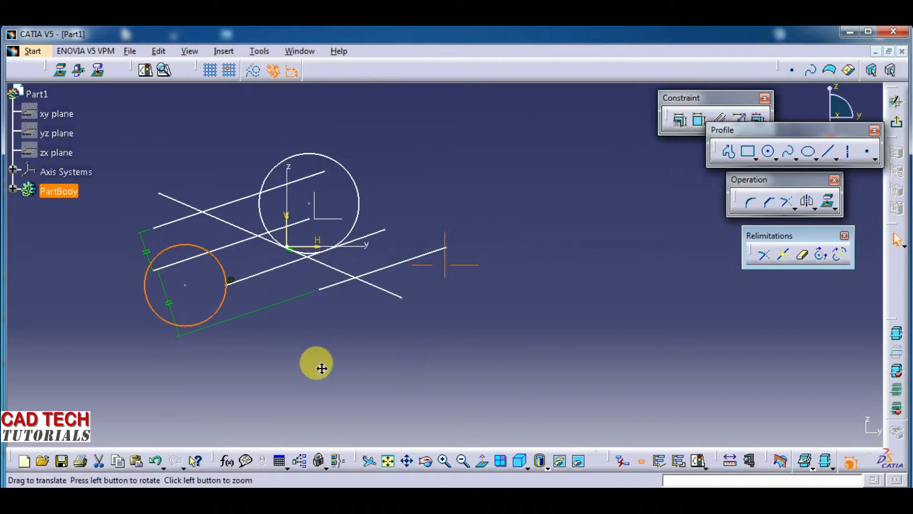
- Draw a large centre-based arc that opens downward, to the right of the lines and circles
click(780, 163)
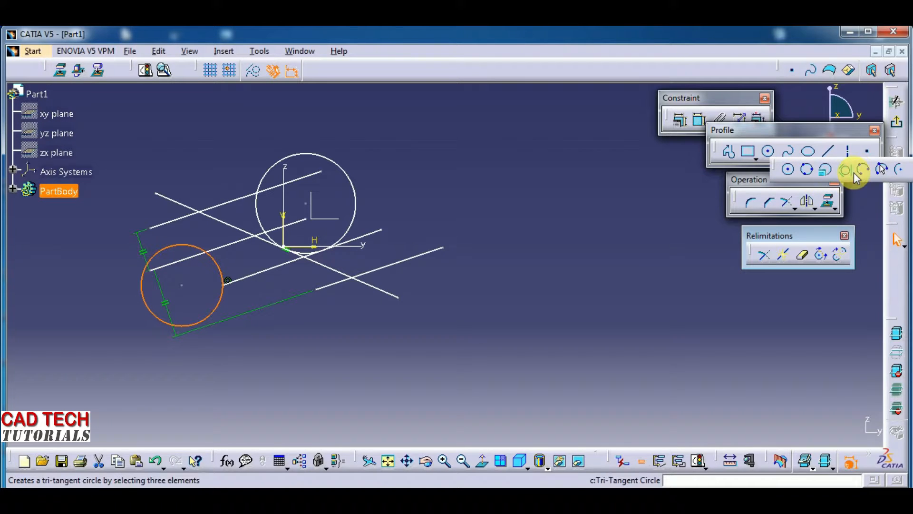
click(899, 169)
click(536, 330)
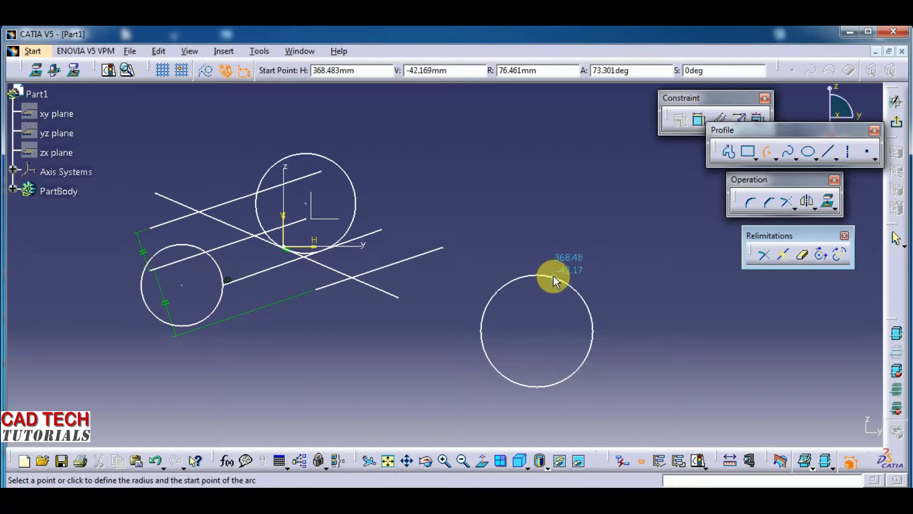
click(616, 254)
click(447, 353)
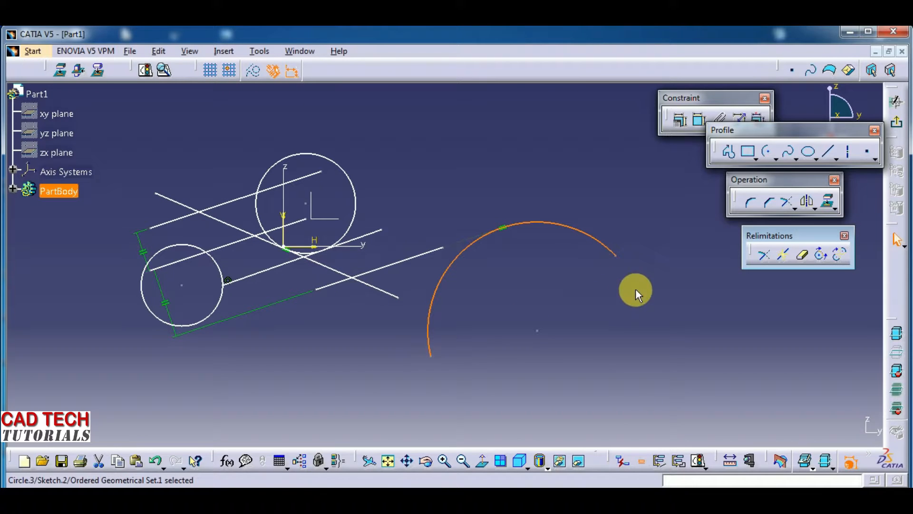
- Draw a smaller centre-based arc of about 70 mm radius, opening up and to the right, at the large arc's lower right
click(769, 152)
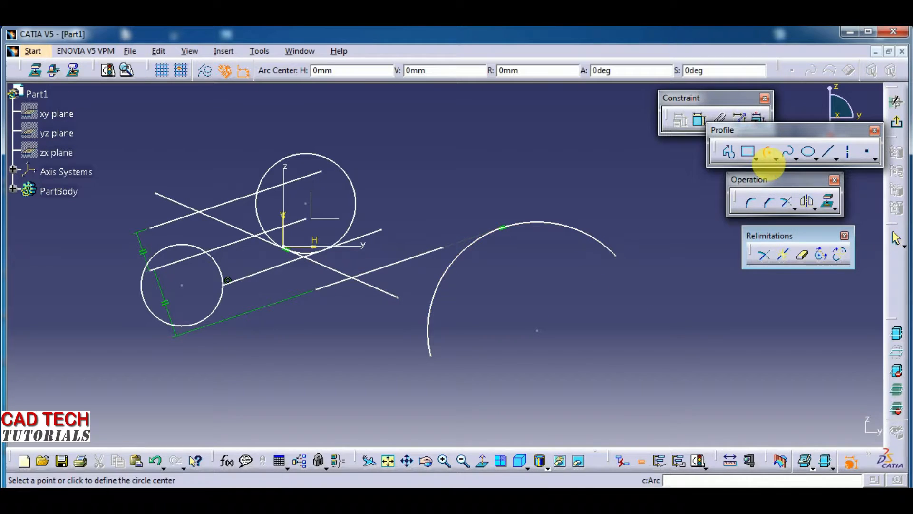
click(622, 347)
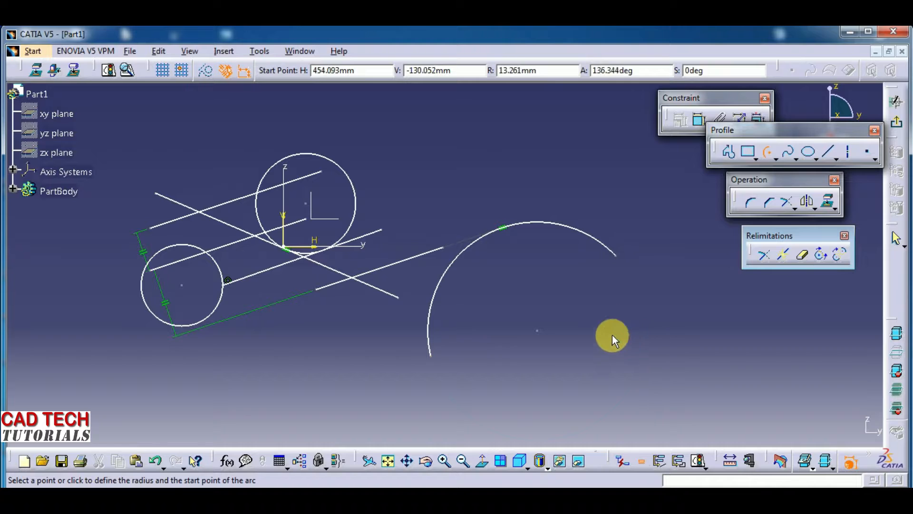
click(590, 310)
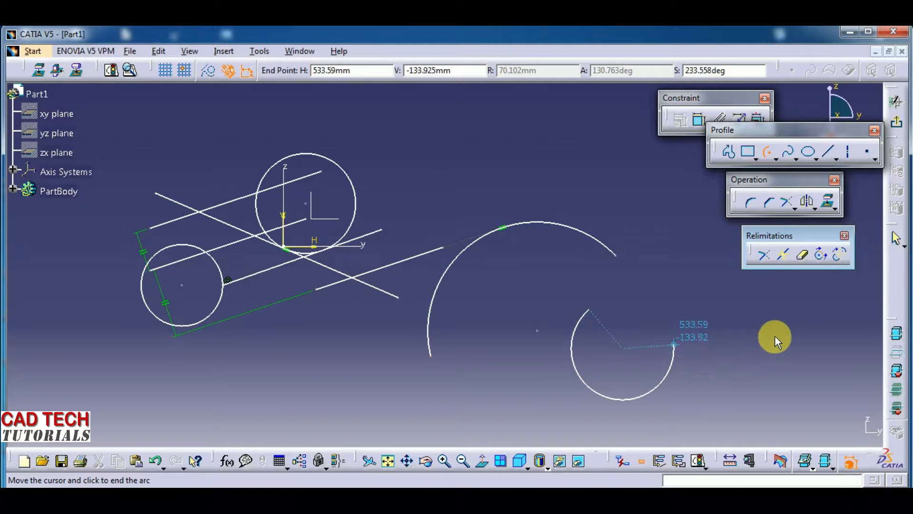
click(671, 397)
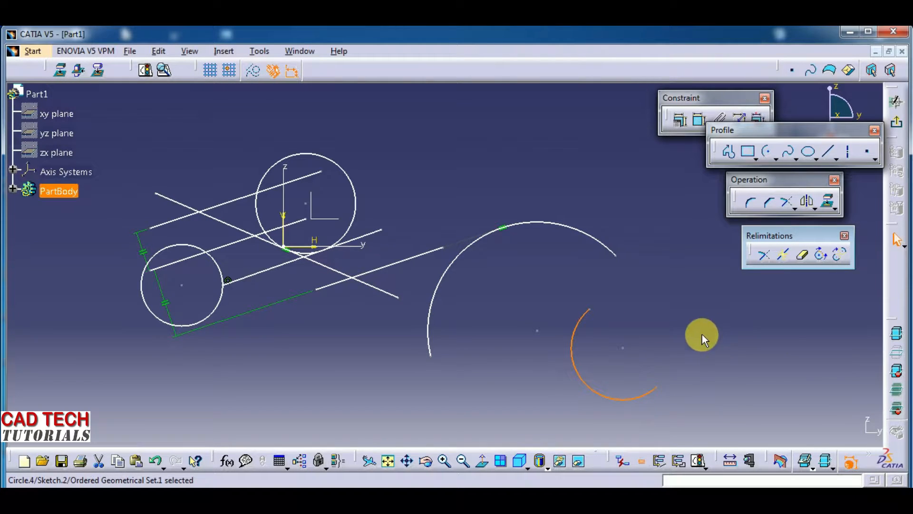
- Draw a line about 339 mm long from just inside the large arc down to the right past the small arc
middle_drag(701, 332, 663, 288)
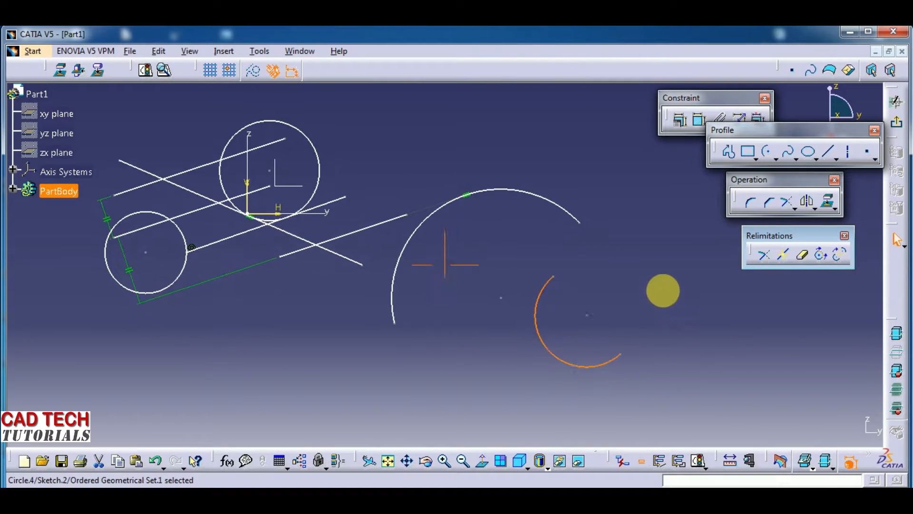
click(829, 150)
click(534, 213)
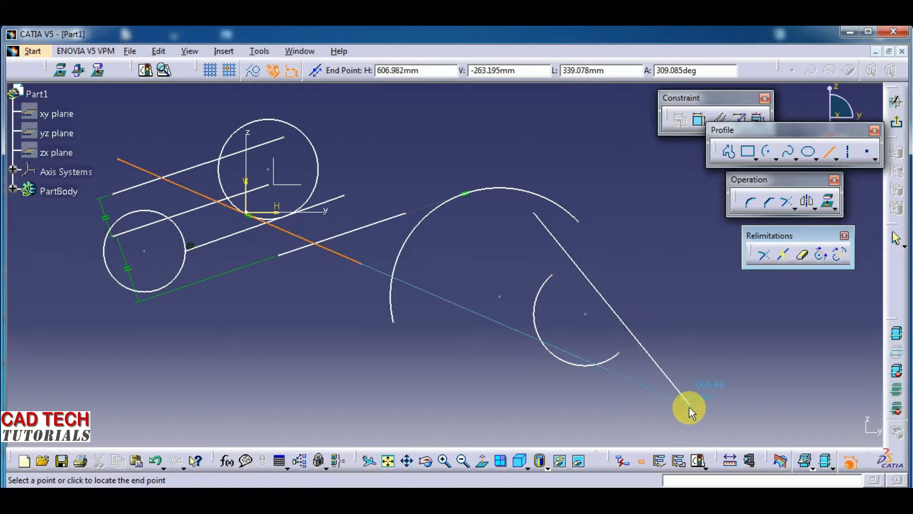
click(690, 404)
middle_drag(435, 403, 501, 415)
mouse_move(400, 359)
middle_down()
mouse_move(400, 384)
mouse_move(390, 387)
mouse_move(378, 358)
middle_up()
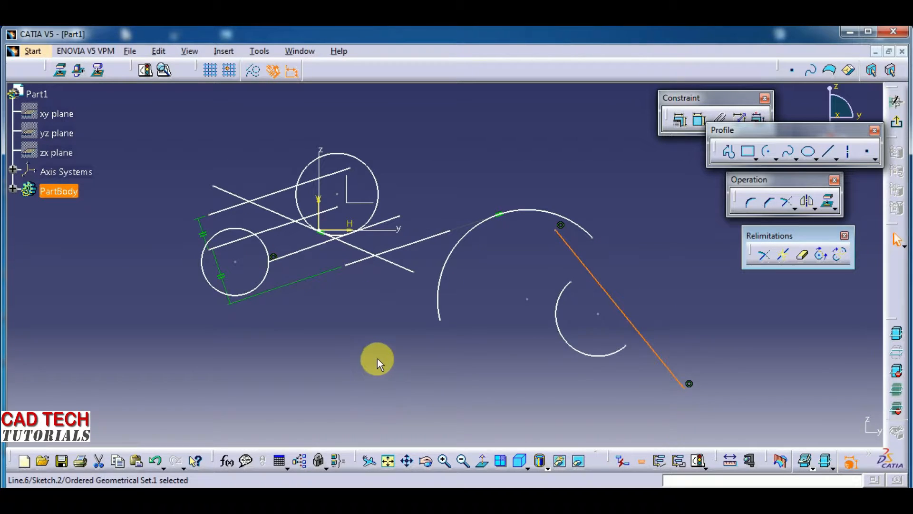
click(377, 358)
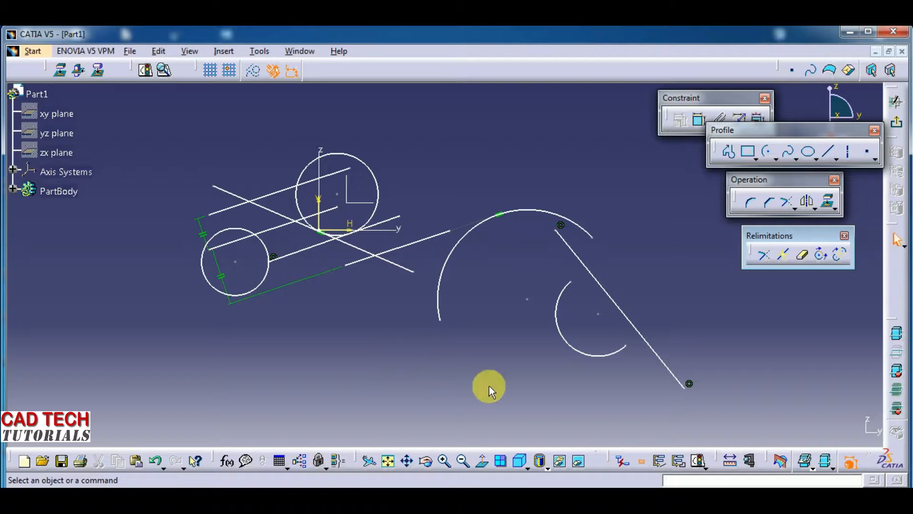
- Quick Trim the crossing line with Break And Rubber In, removing its segment between the two uppermost parallel lines
click(803, 259)
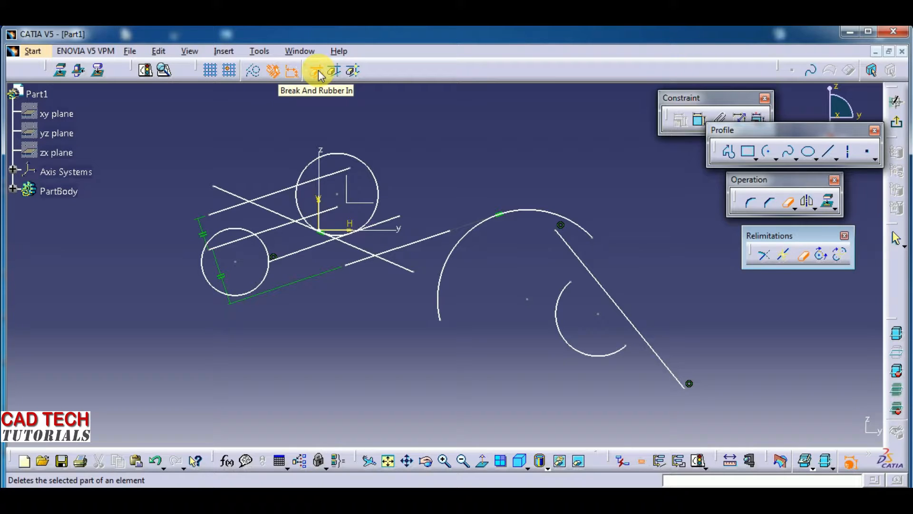
click(352, 70)
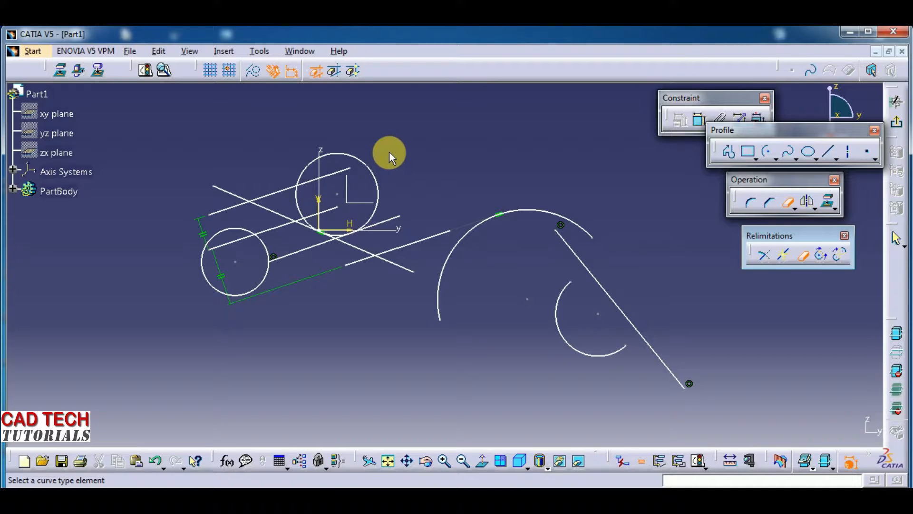
click(317, 71)
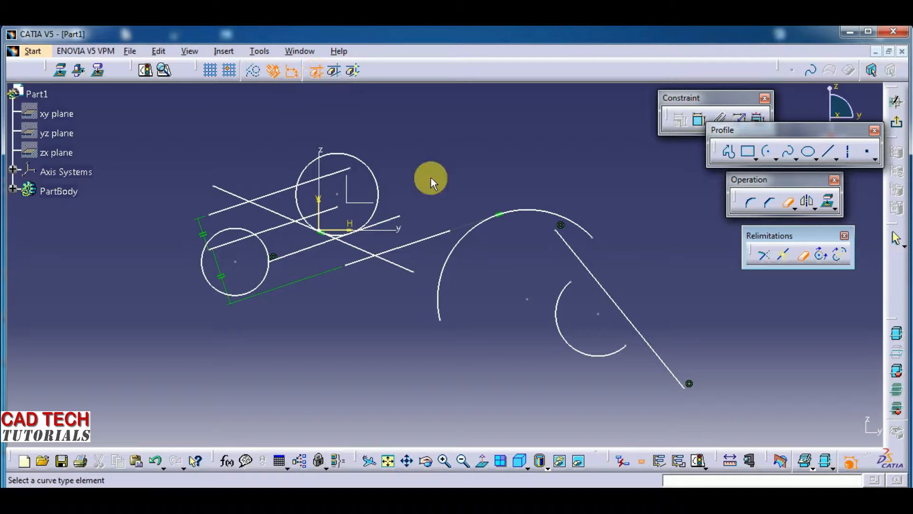
middle_drag(431, 178, 428, 117)
mouse_move(382, 278)
middle_down()
mouse_move(429, 302)
mouse_move(523, 320)
middle_up()
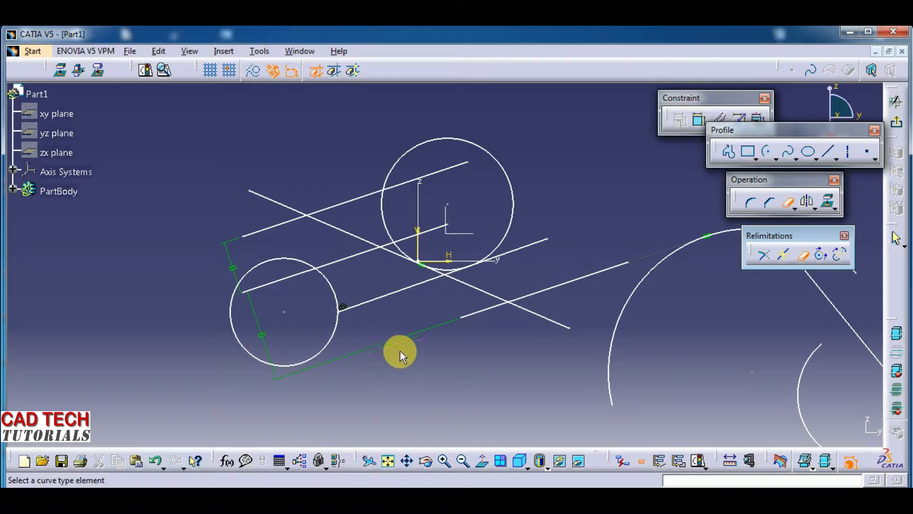
middle_drag(401, 350, 402, 341)
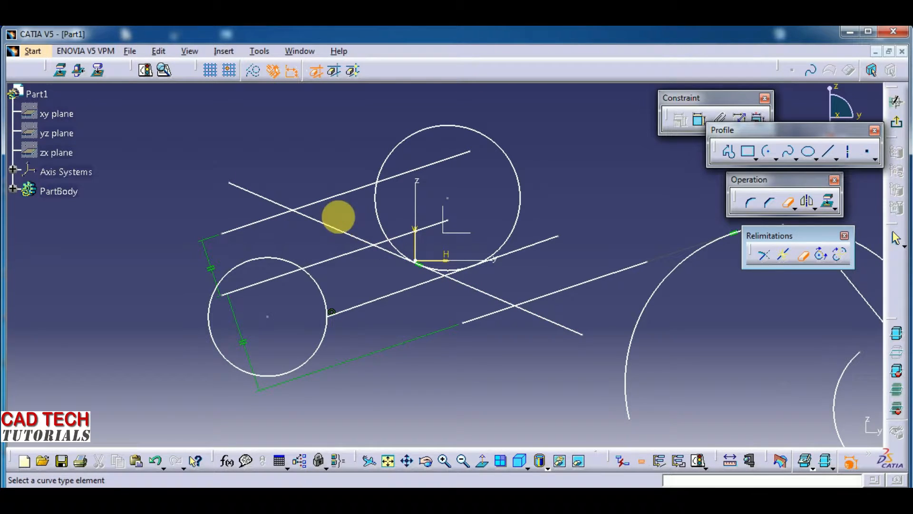
click(328, 230)
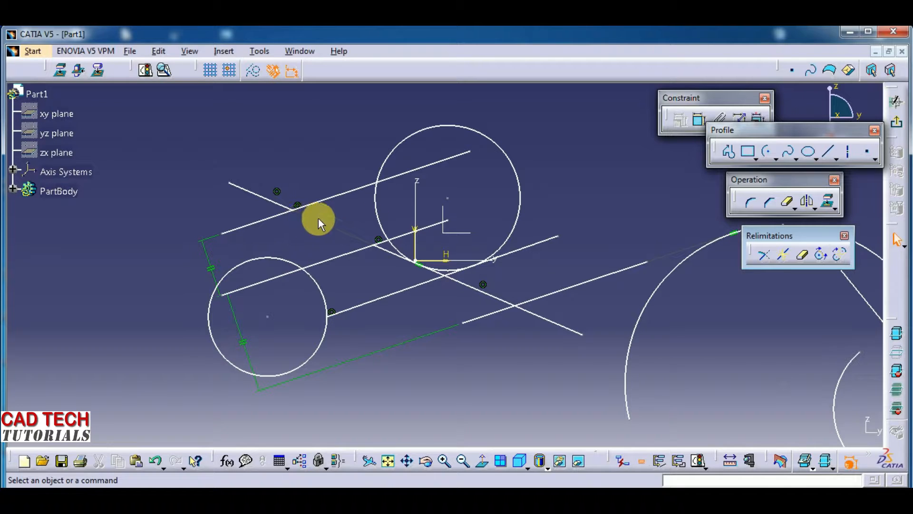
- Quick Trim the crossing line with Break And Rubber Out, keeping only its segment between the two lowest parallel lines
click(803, 255)
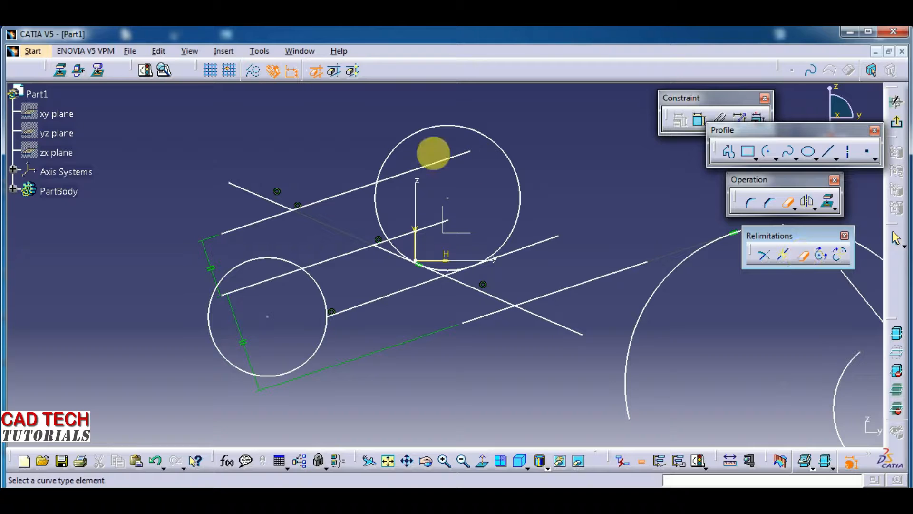
click(335, 72)
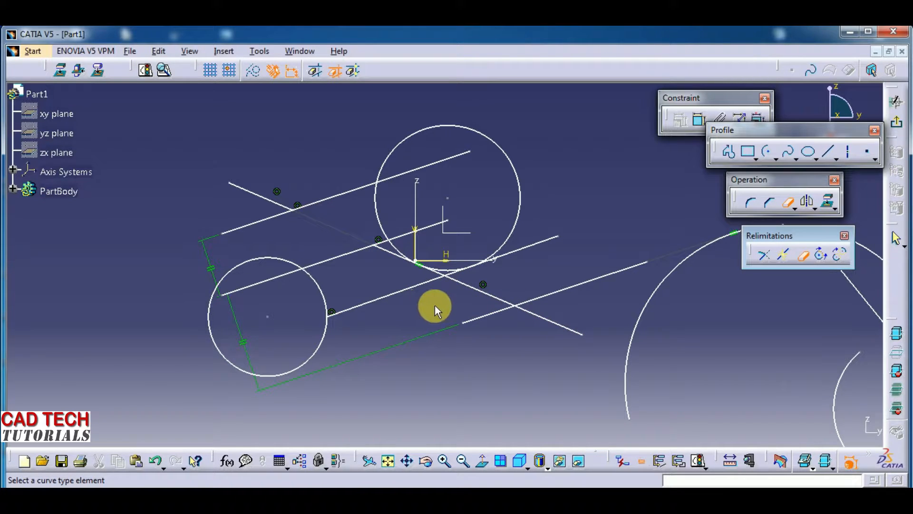
click(467, 295)
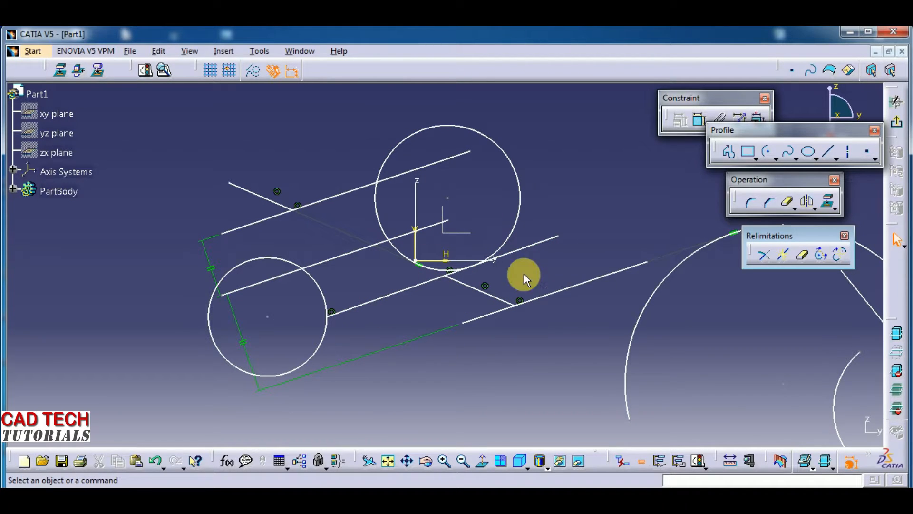
- Split the upper circle's top portion at its intersections with the lines using Quick Trim's Break And Keep option
click(804, 259)
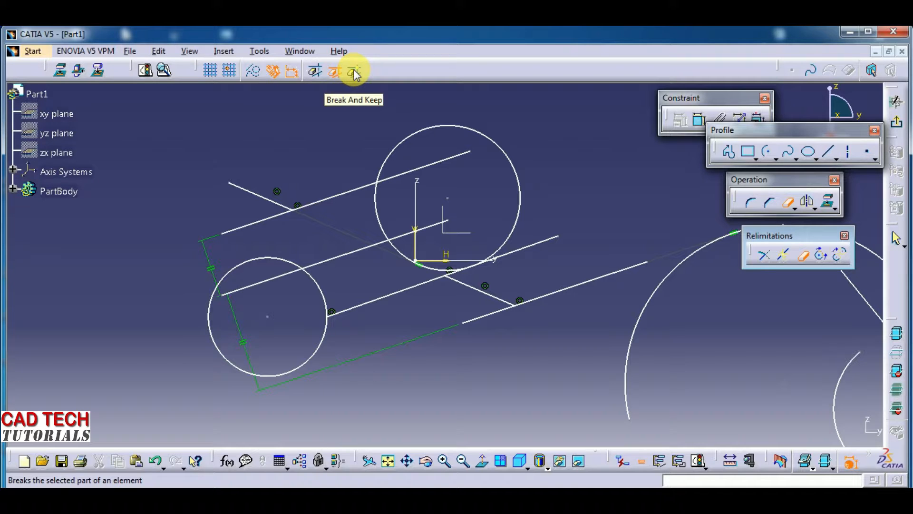
click(355, 73)
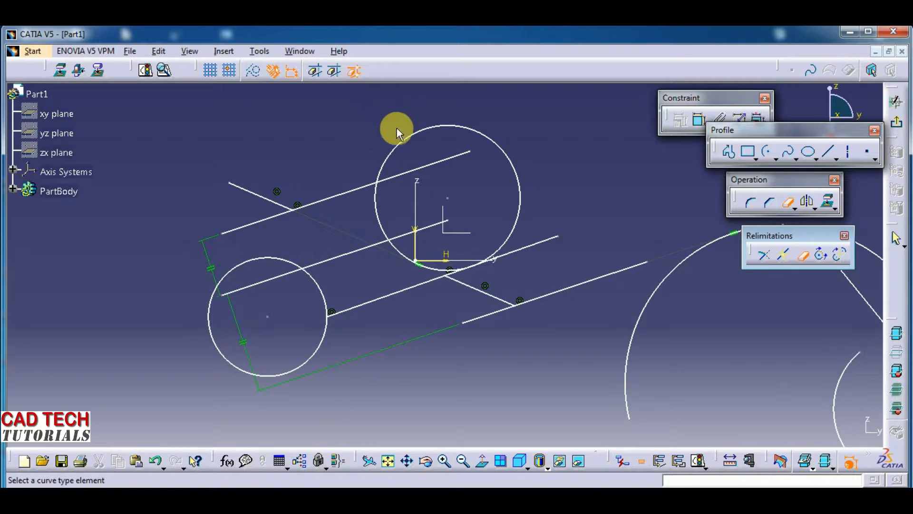
click(415, 143)
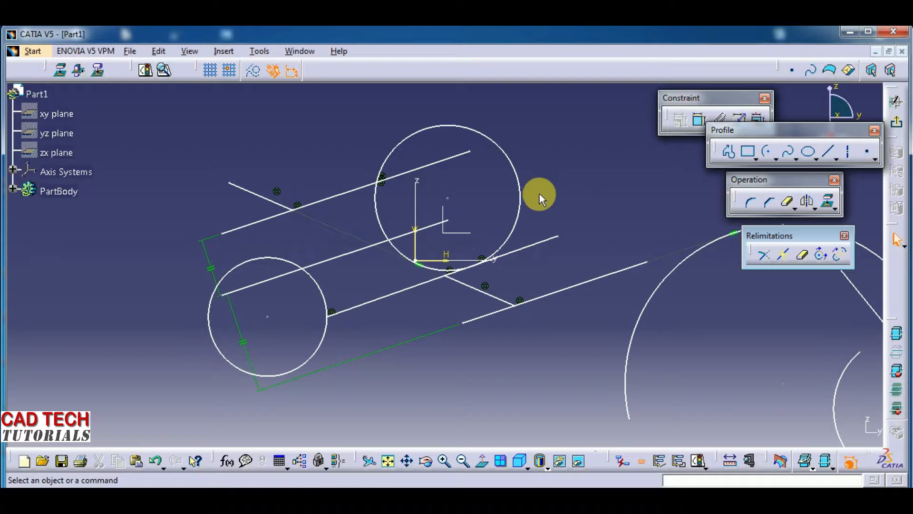
- Split the uppermost parallel line at its intersections with the crossing line and the upper circle using Quick Trim's Break And Keep option
click(803, 255)
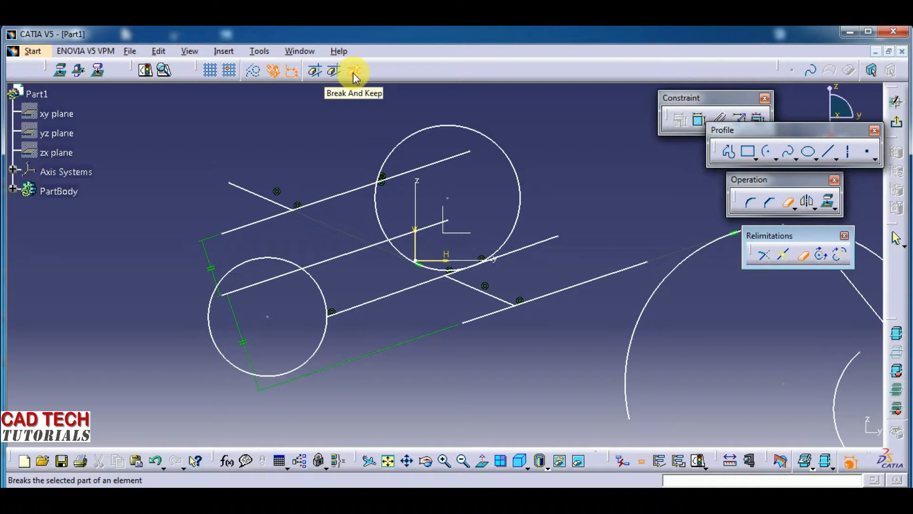
click(784, 255)
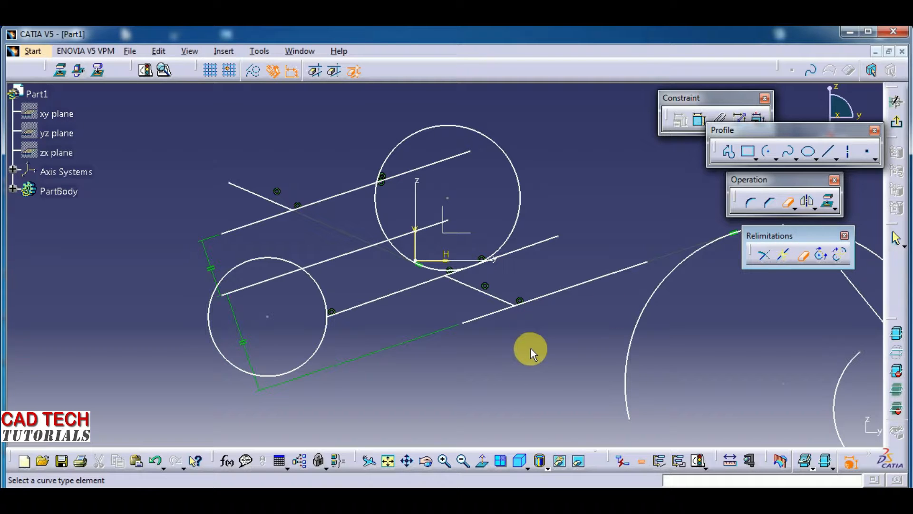
middle_drag(541, 348, 365, 389)
click(766, 256)
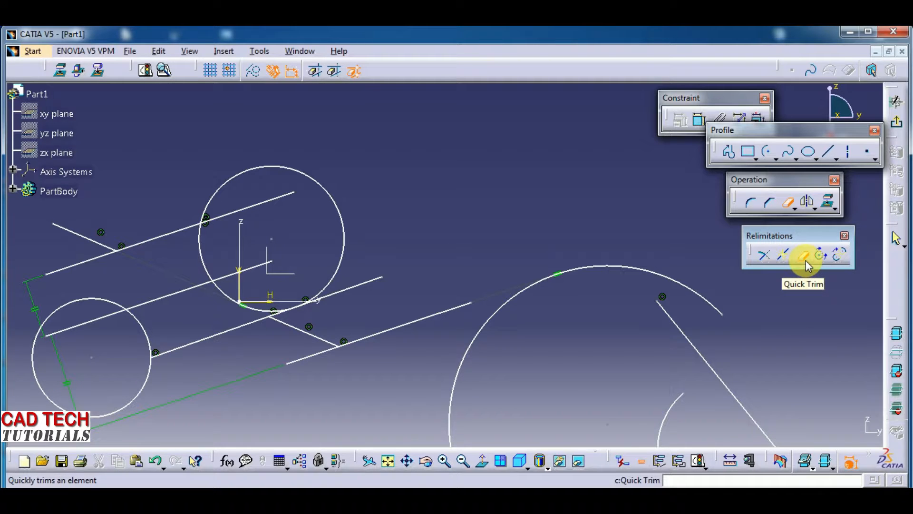
click(354, 72)
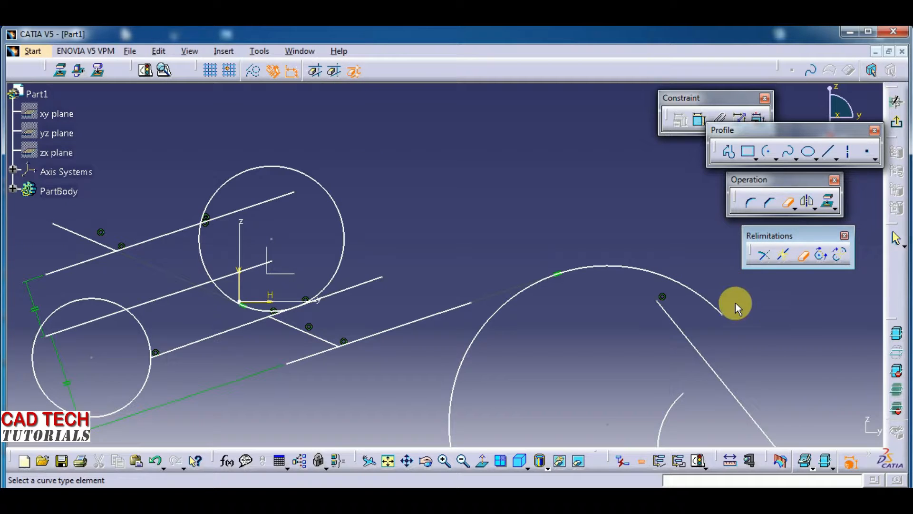
middle_drag(565, 245, 640, 238)
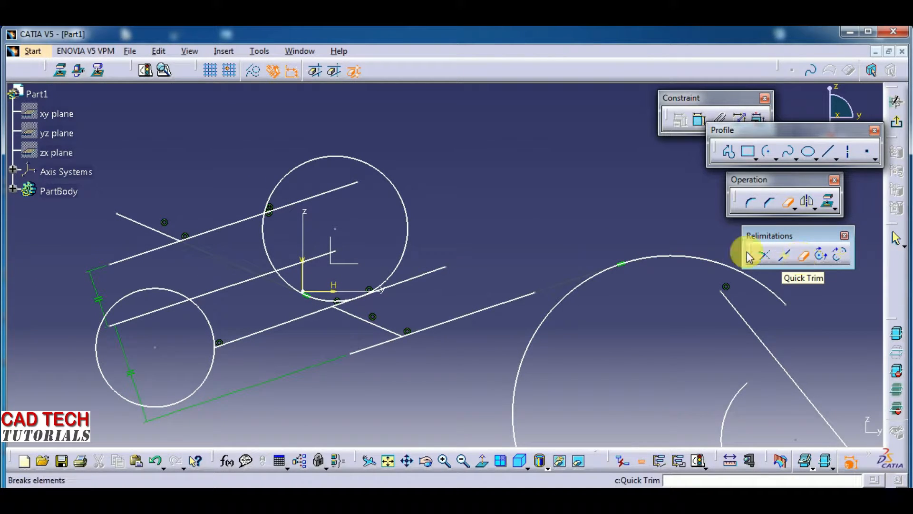
click(353, 72)
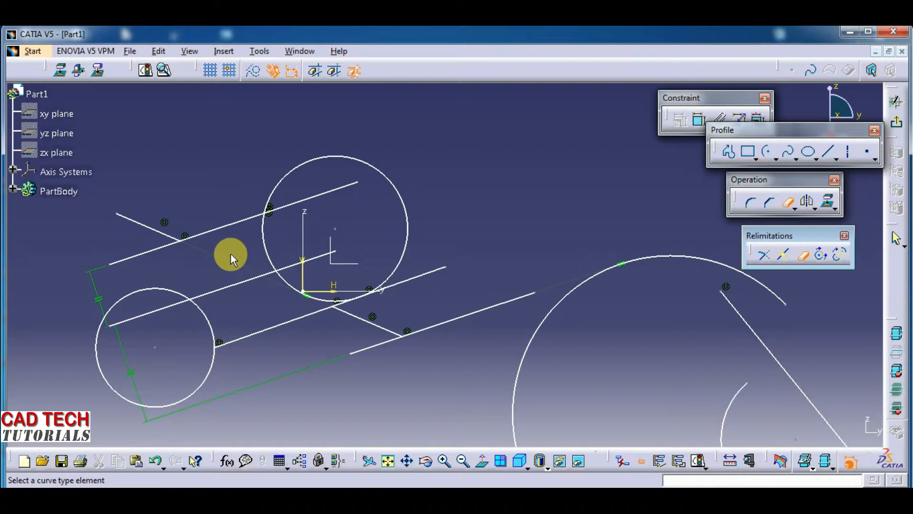
click(232, 223)
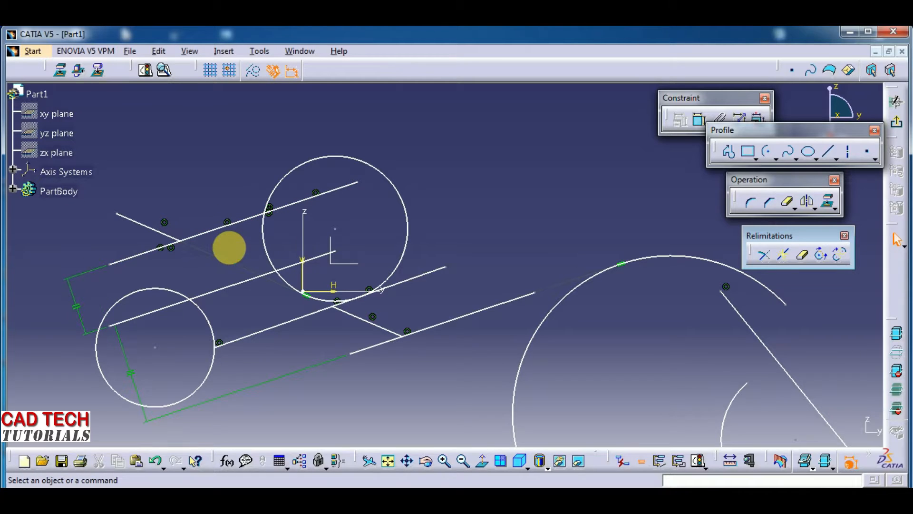
- Select the pieces of the split uppermost parallel line one by one to check where it is broken
click(139, 253)
mouse_move(193, 271)
middle_down()
mouse_move(190, 241)
mouse_move(310, 306)
mouse_move(296, 340)
middle_up()
click(218, 336)
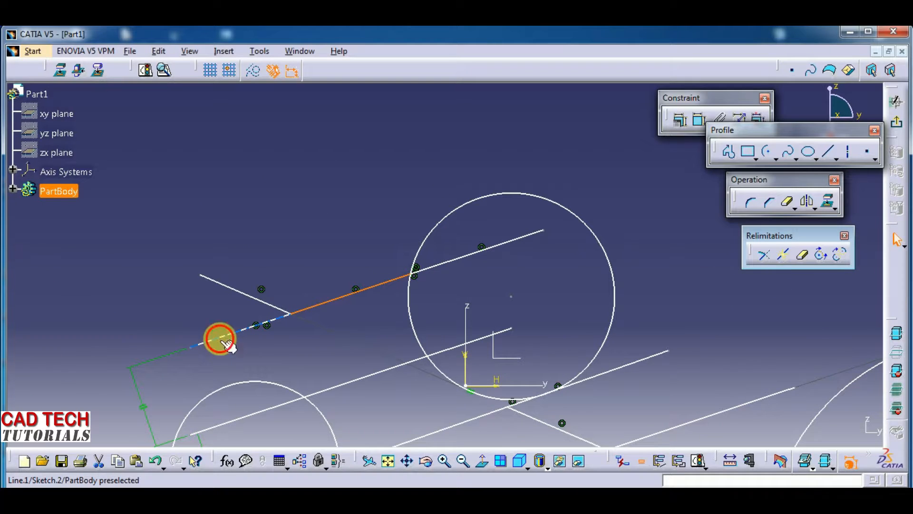
click(320, 304)
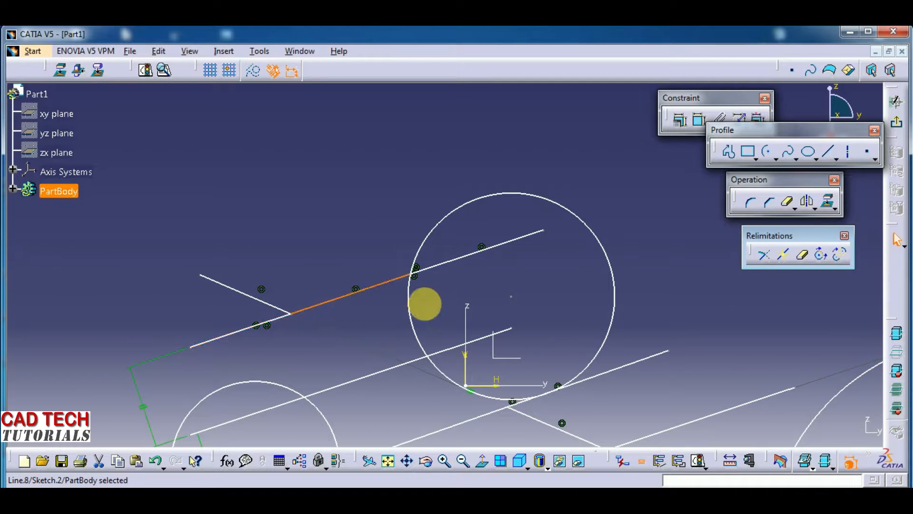
click(451, 259)
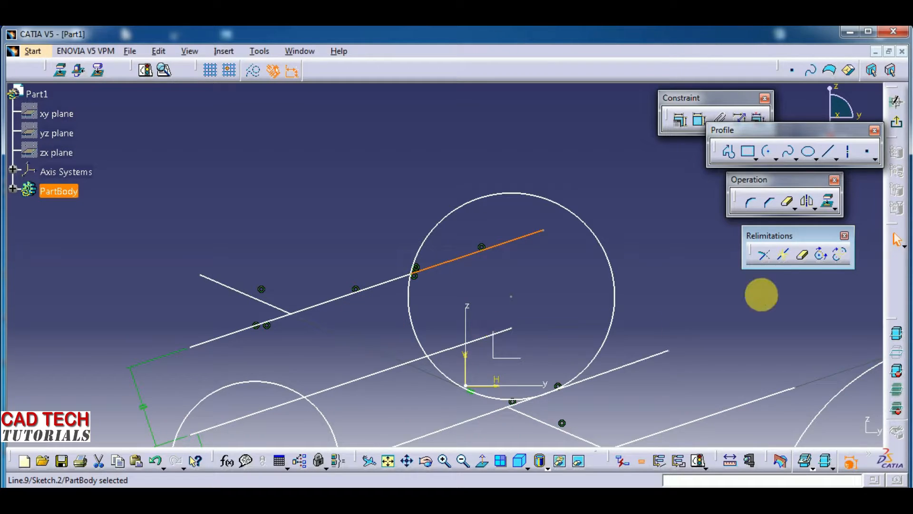
click(804, 259)
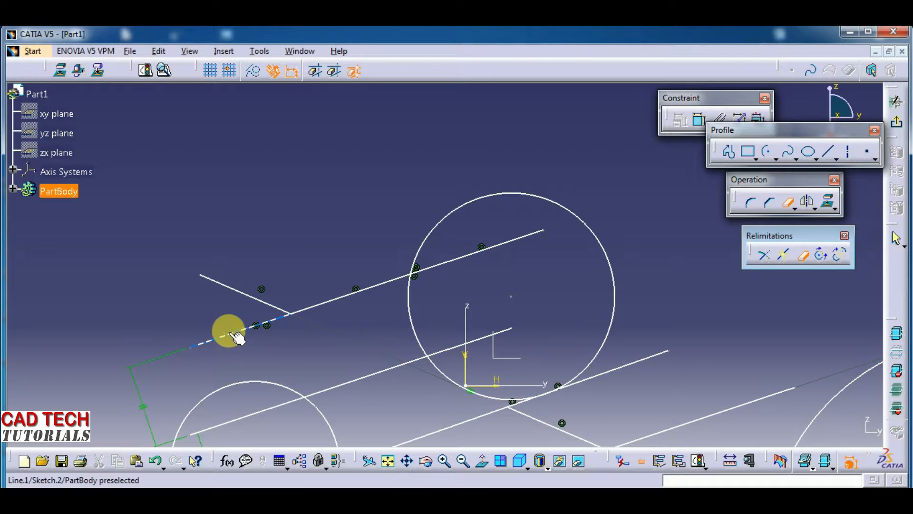
click(320, 306)
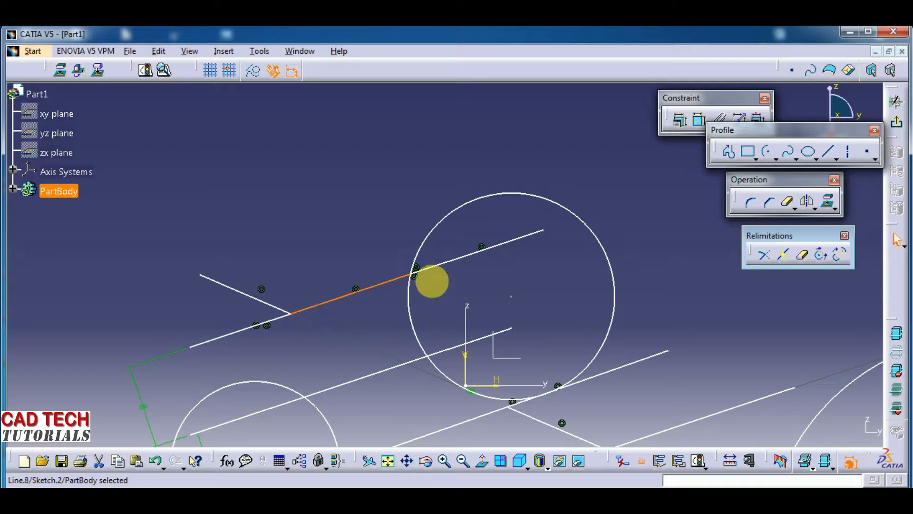
click(444, 264)
- Break the second parallel line at a point inside the lower circle with the Break tool, and select each piece to check it
click(803, 256)
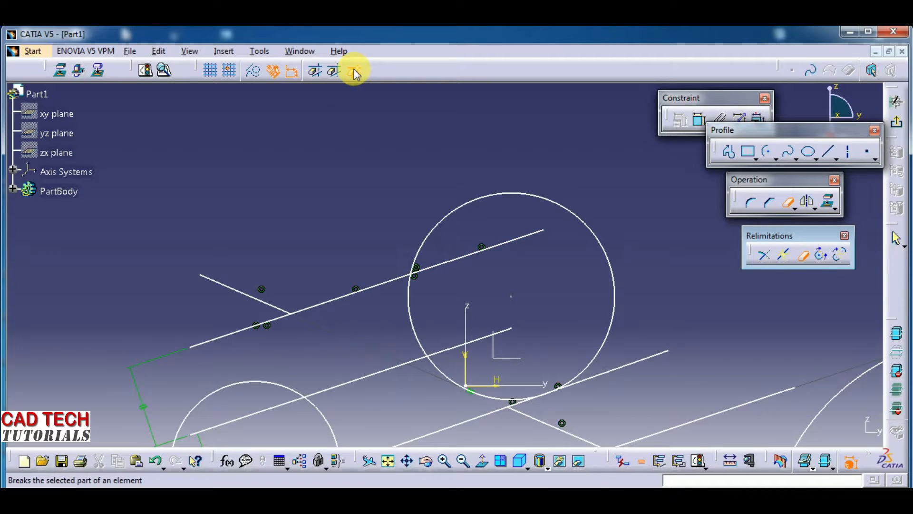
mouse_move(435, 369)
middle_down()
mouse_move(359, 232)
mouse_move(383, 272)
middle_up()
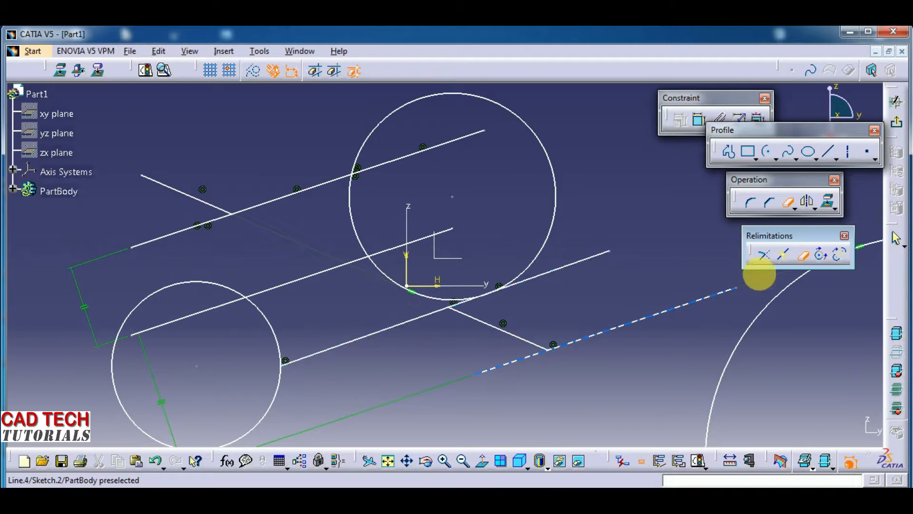
click(784, 256)
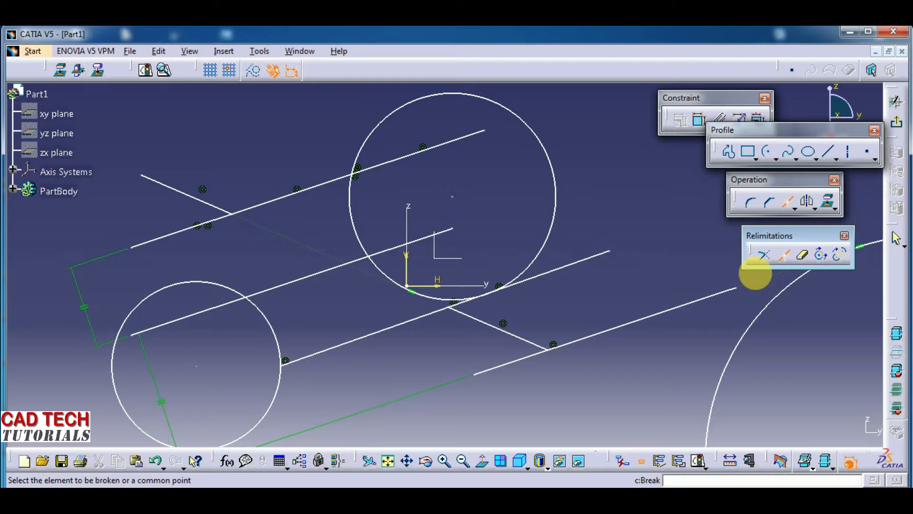
click(283, 292)
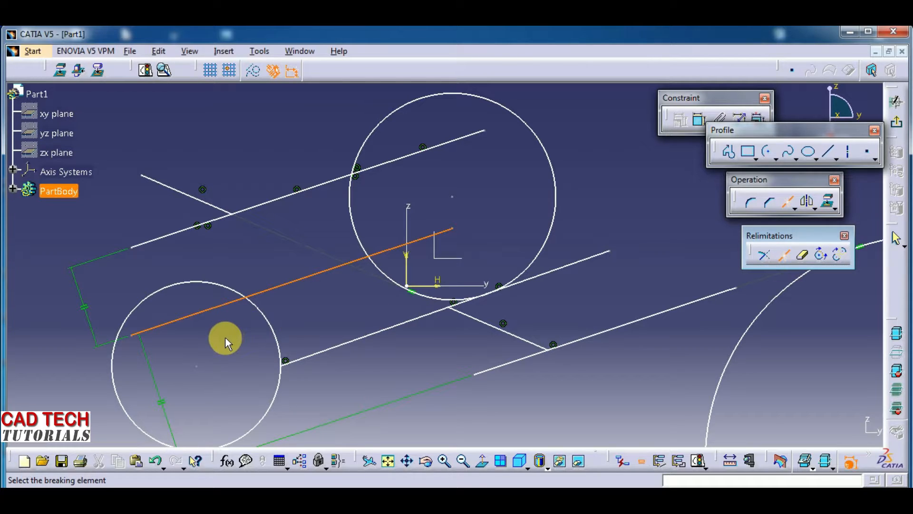
click(200, 314)
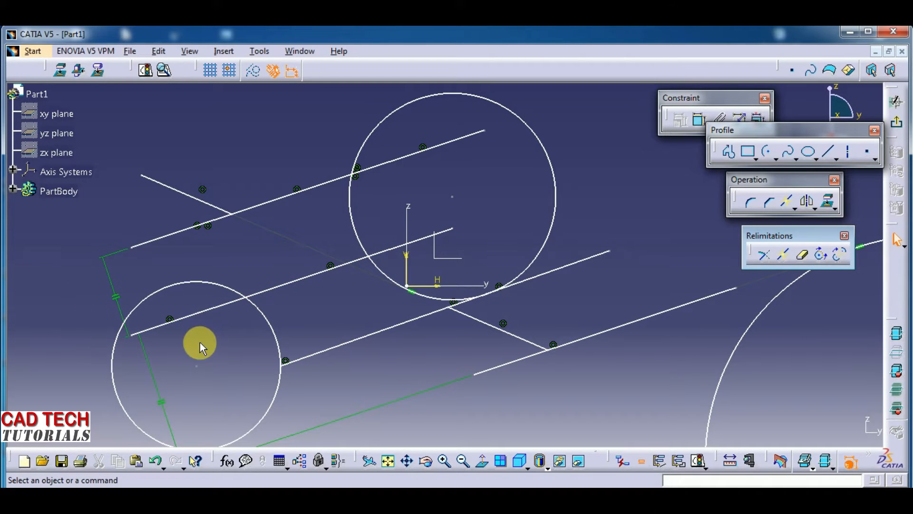
click(217, 309)
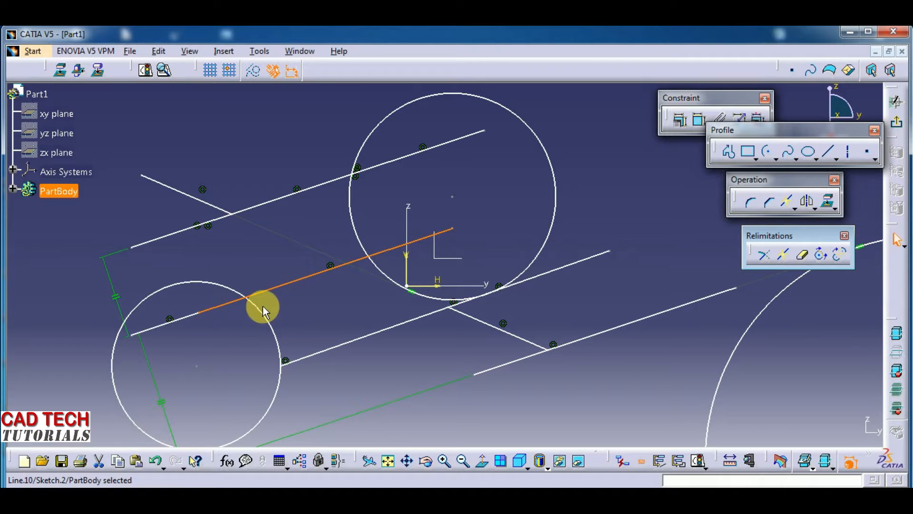
click(162, 322)
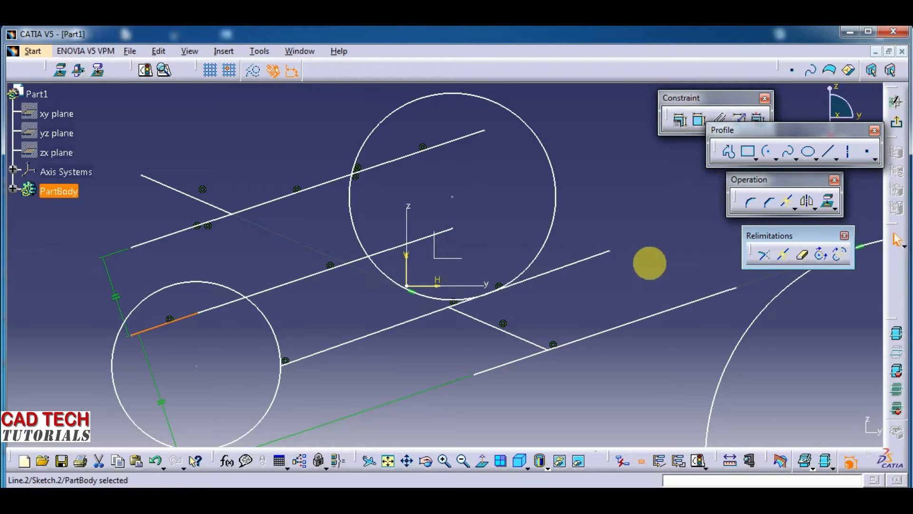
click(804, 257)
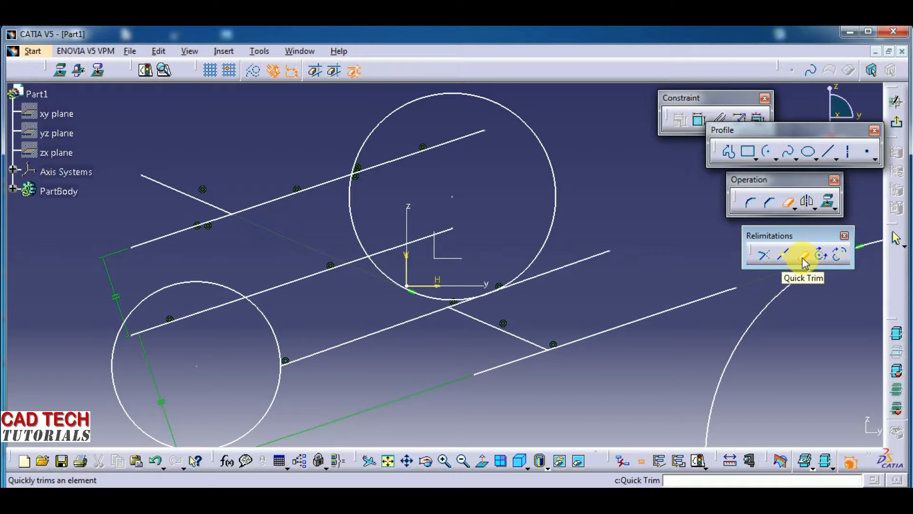
mouse_move(616, 234)
middle_down()
mouse_move(617, 291)
mouse_move(585, 245)
mouse_move(443, 238)
middle_up()
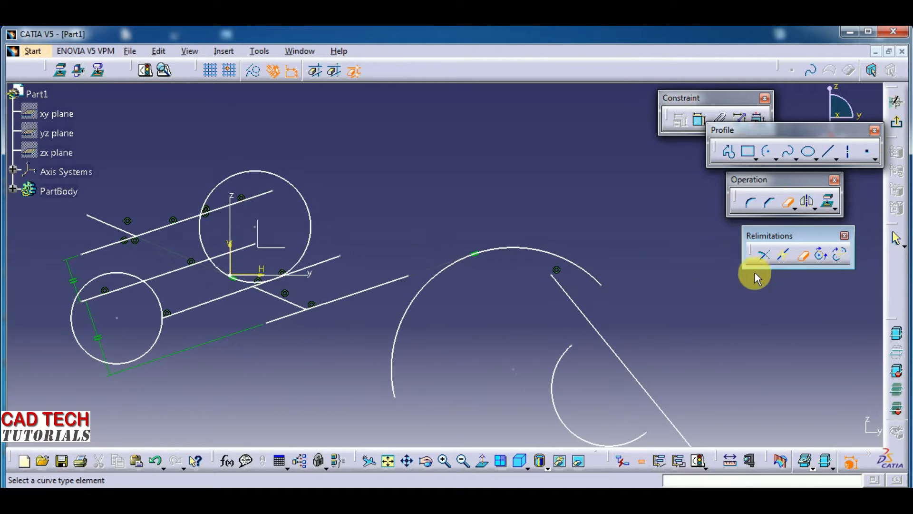
click(801, 259)
mouse_move(748, 281)
middle_down()
mouse_move(724, 262)
mouse_move(747, 273)
mouse_move(793, 269)
mouse_move(811, 255)
middle_up()
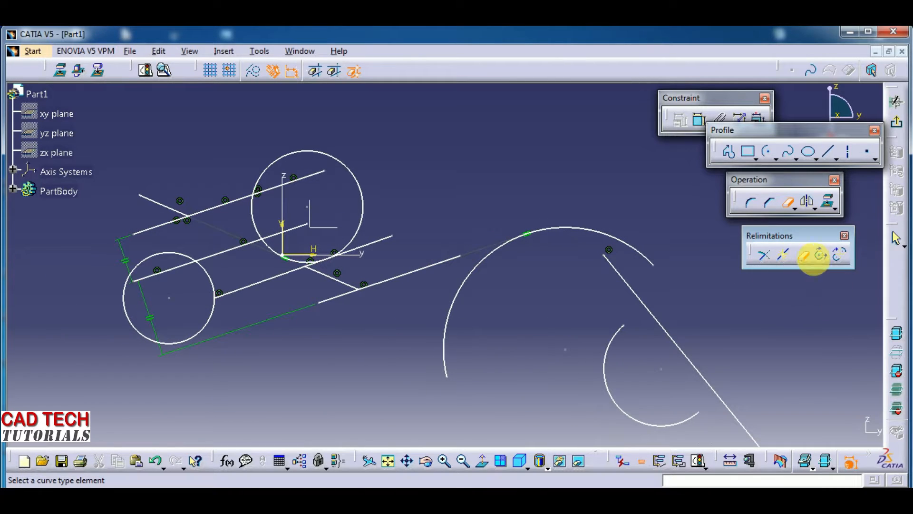
click(335, 71)
mouse_move(385, 173)
middle_down()
mouse_move(463, 165)
mouse_move(465, 179)
mouse_move(459, 130)
mouse_move(465, 157)
mouse_move(495, 153)
mouse_move(493, 178)
middle_up()
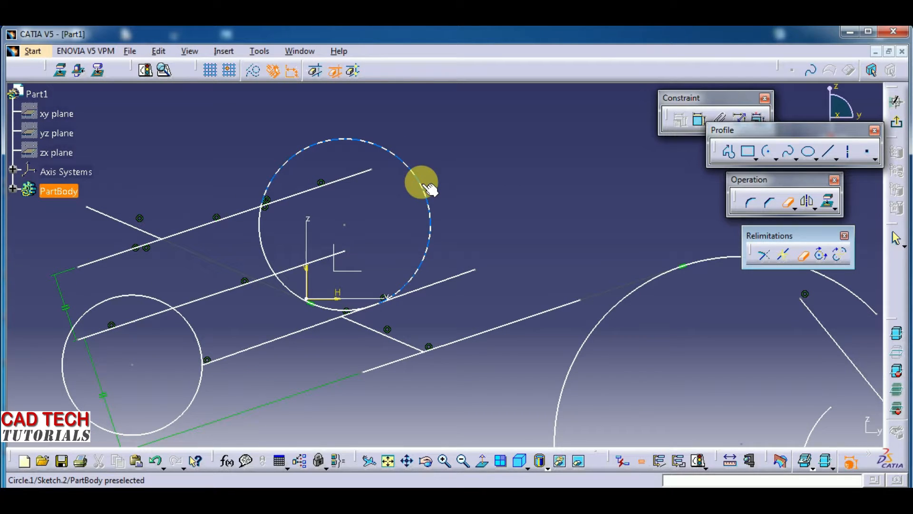
key(Escape)
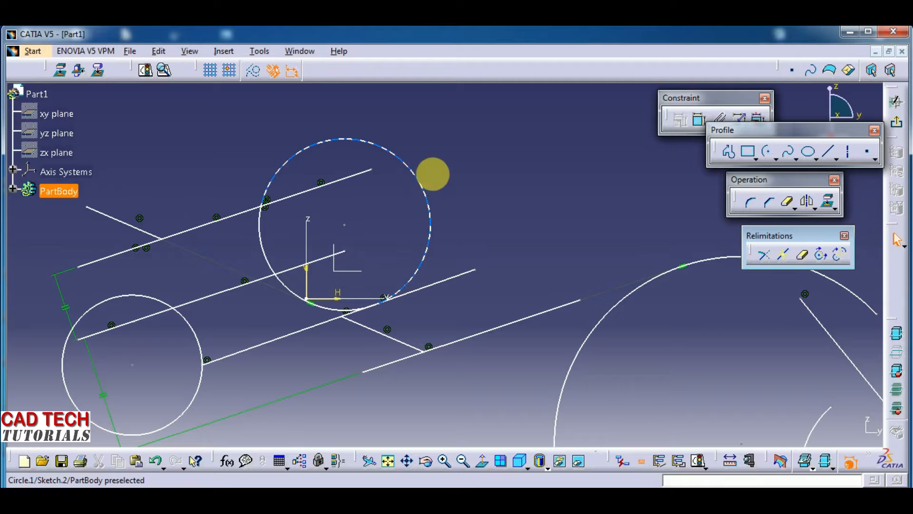
click(480, 140)
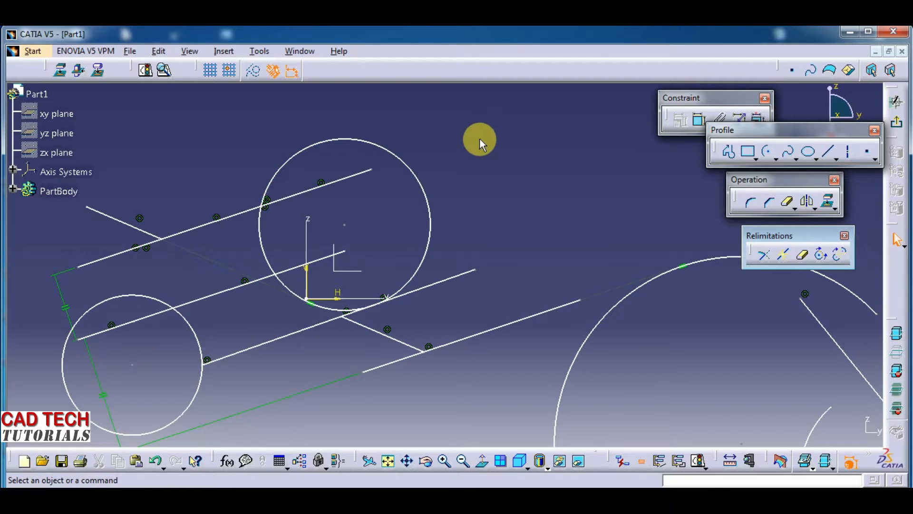
- Select the upper circle's large outer arc to check where the circle is split
click(802, 255)
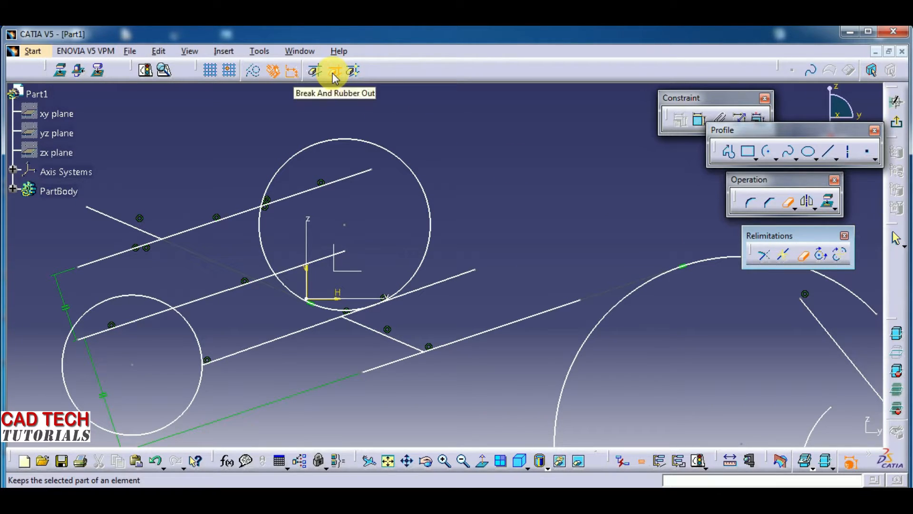
click(363, 141)
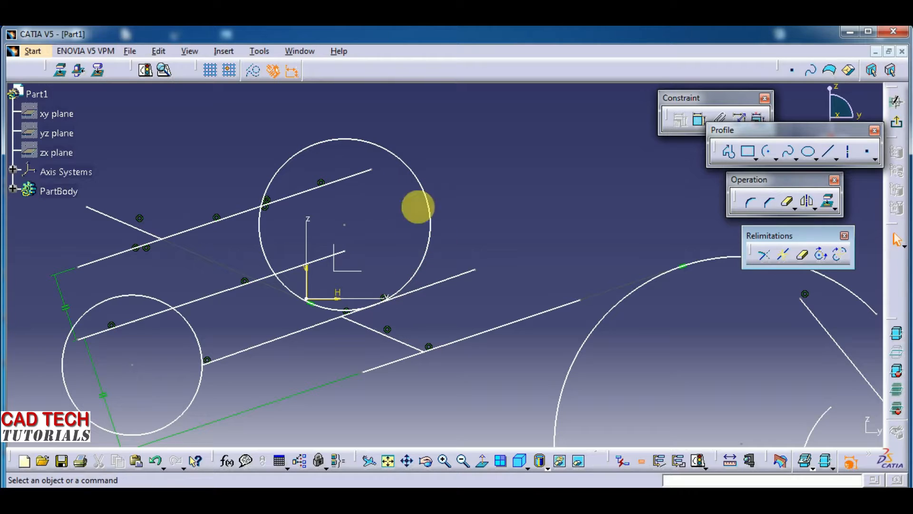
click(348, 143)
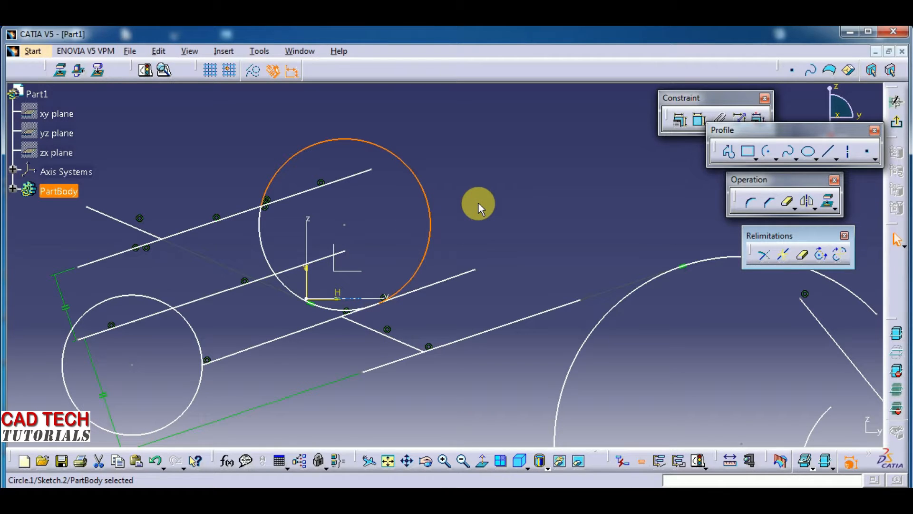
click(434, 181)
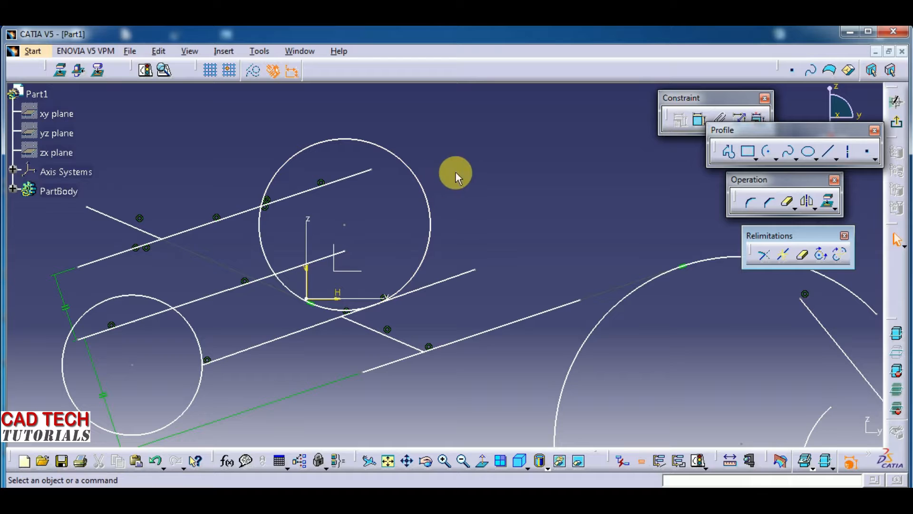
- Quick Trim the lower circle with Break And Rubber Out, keeping only its large arc outside the second and third parallel lines
click(803, 261)
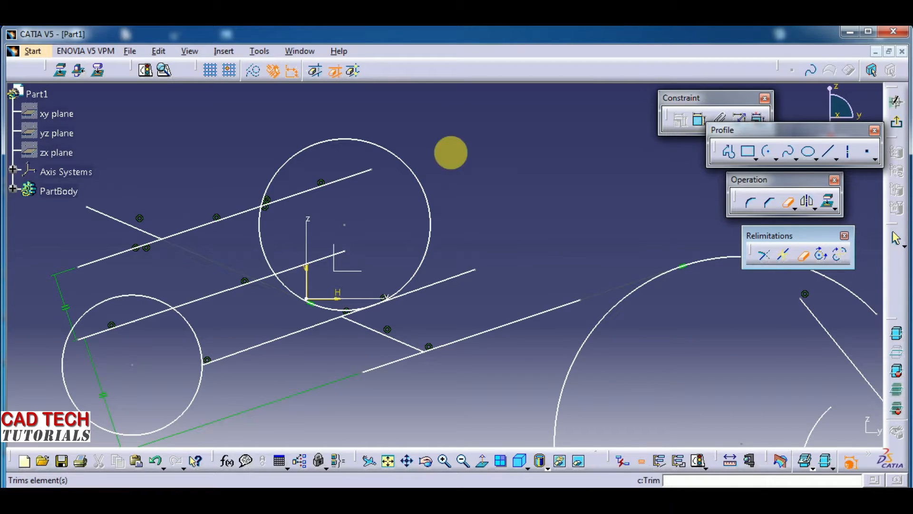
click(335, 71)
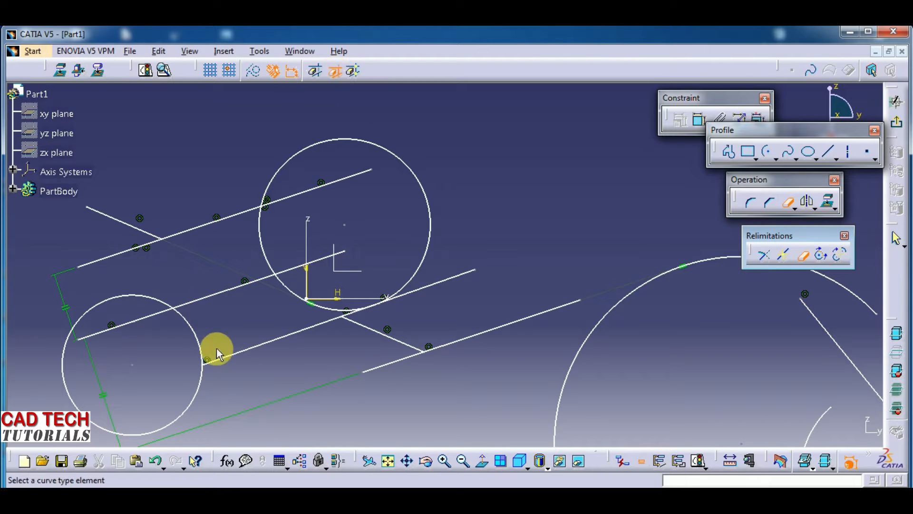
middle_drag(239, 332, 325, 283)
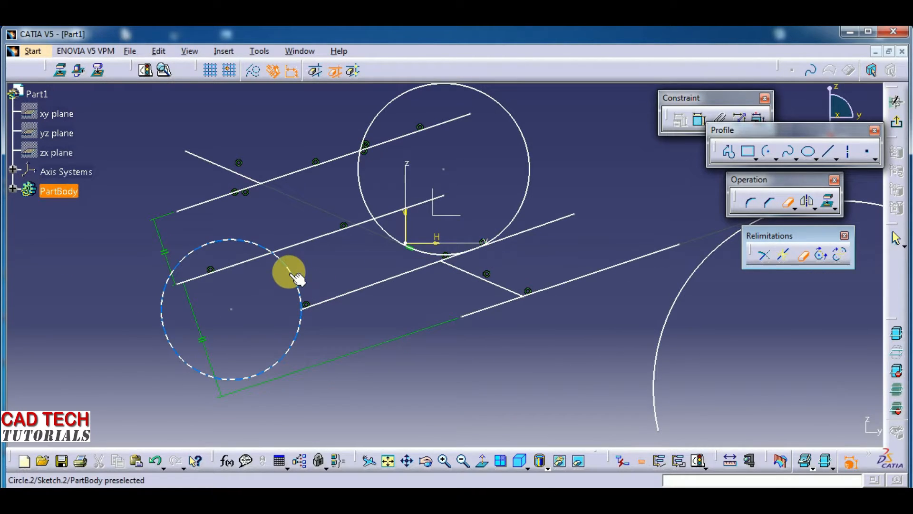
click(279, 361)
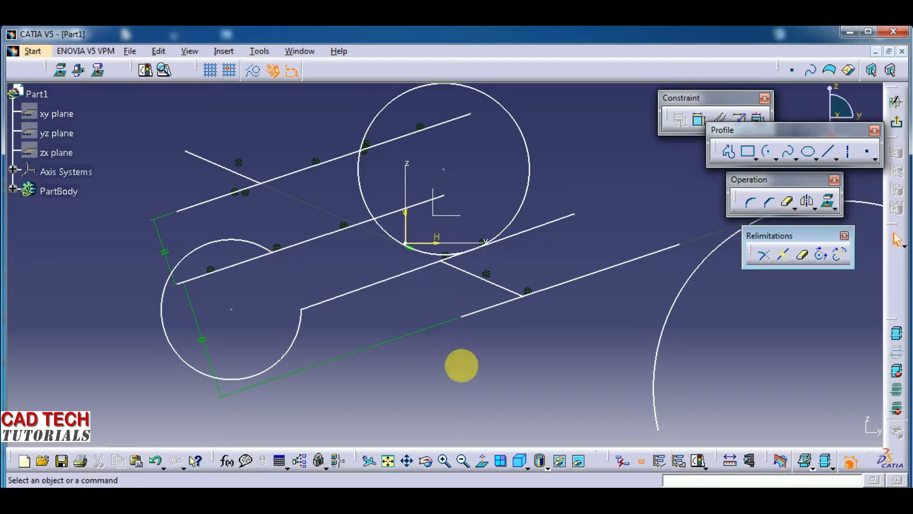
- Quick Trim away the upper circle's large outer arc using the Break And Rubber In option
middle_drag(481, 351, 481, 370)
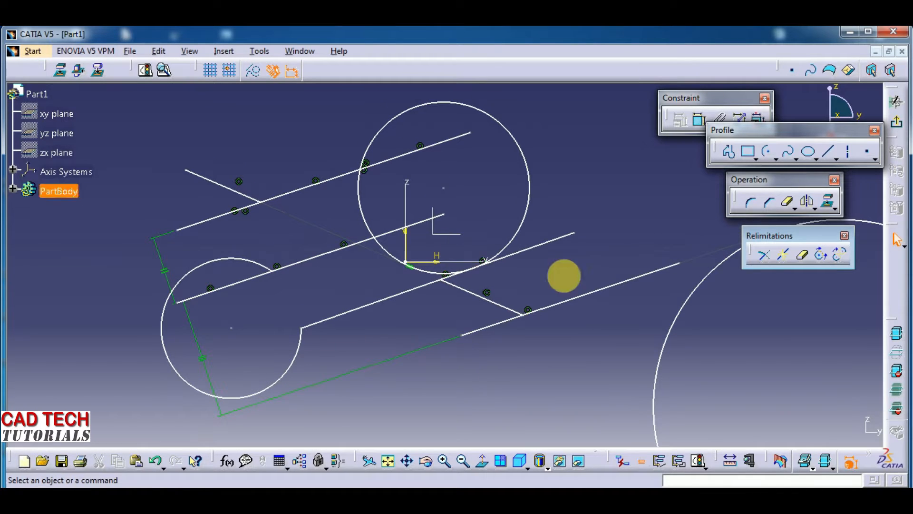
click(803, 257)
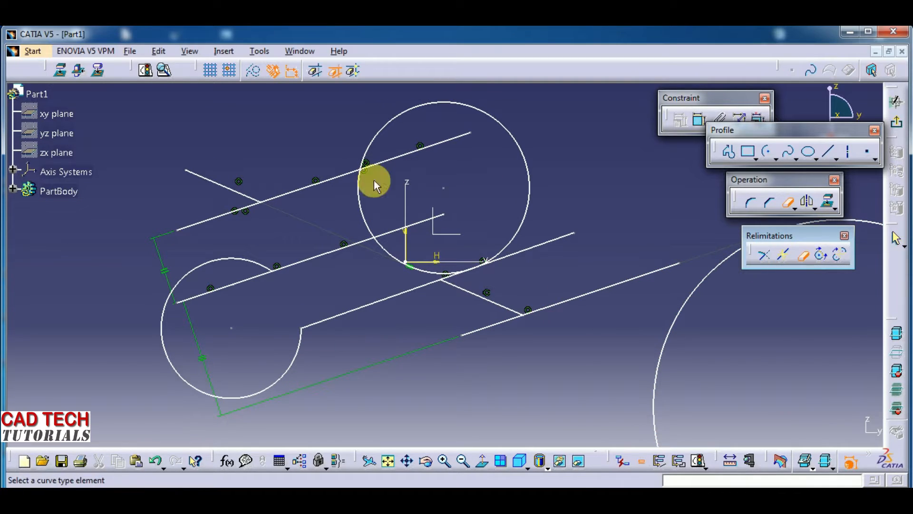
click(316, 76)
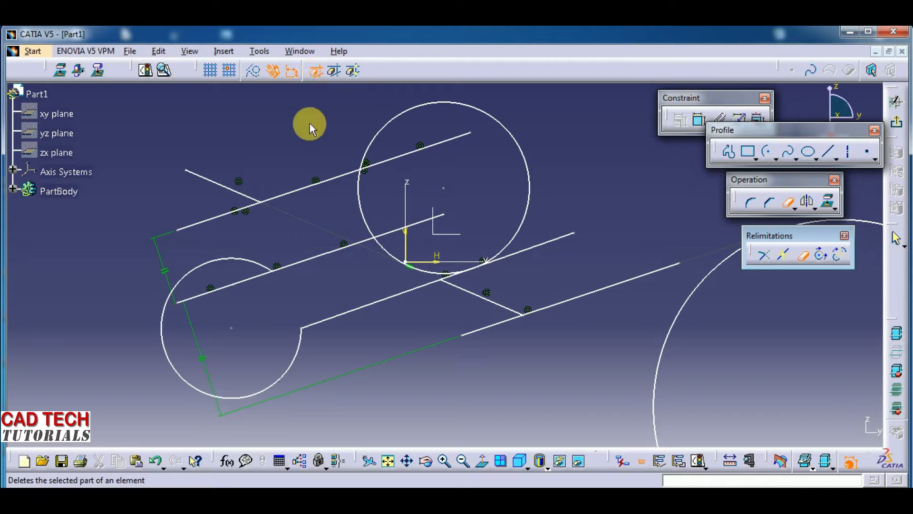
click(414, 111)
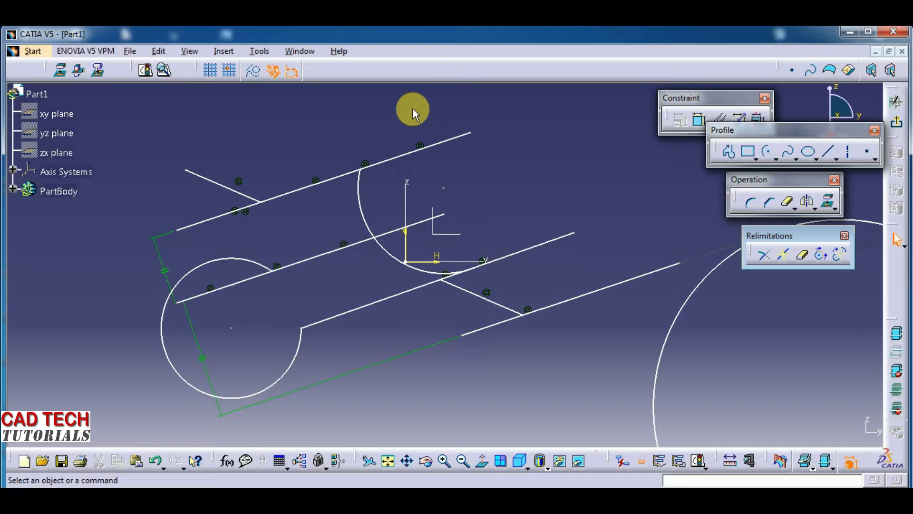
- Close the large open arc tangent to the lowest parallel line into a full circle with Close arc
middle_drag(549, 143, 535, 192)
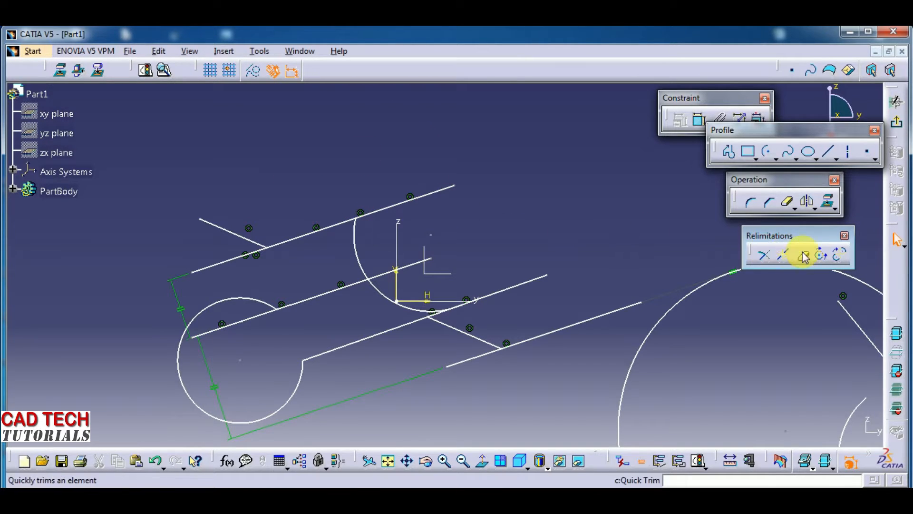
mouse_move(590, 233)
middle_down()
mouse_move(591, 255)
mouse_move(528, 220)
mouse_move(491, 215)
mouse_move(539, 217)
middle_up()
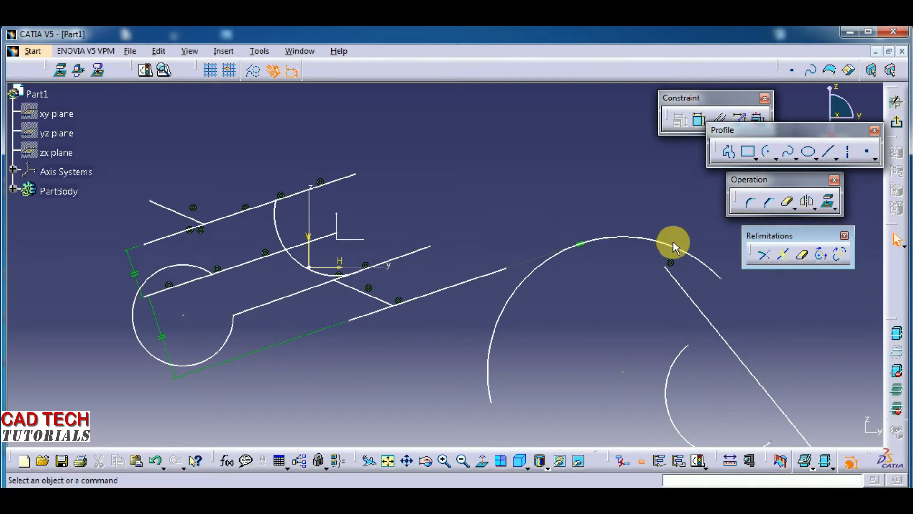
click(824, 258)
middle_drag(815, 320, 667, 249)
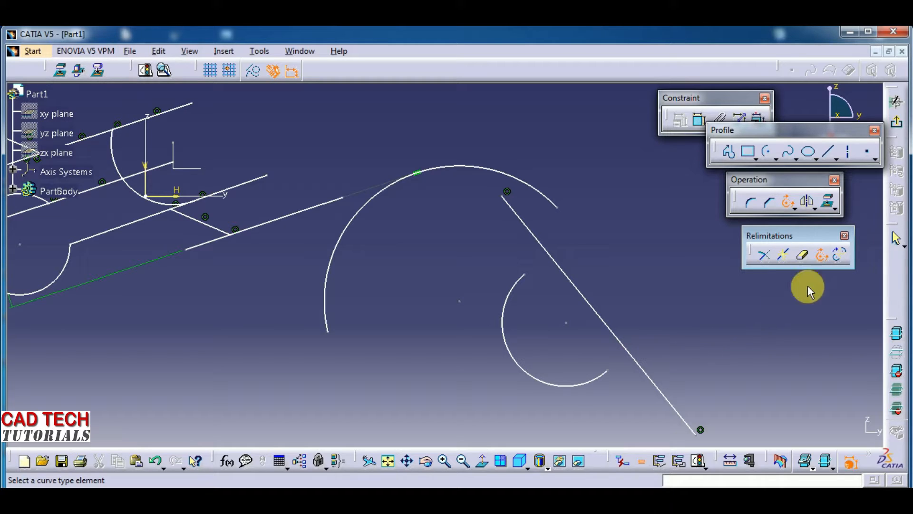
click(822, 259)
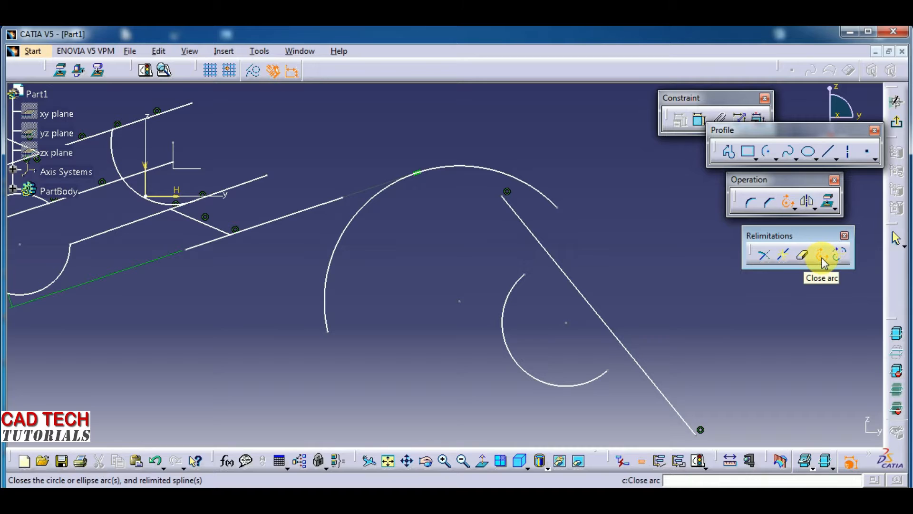
click(352, 232)
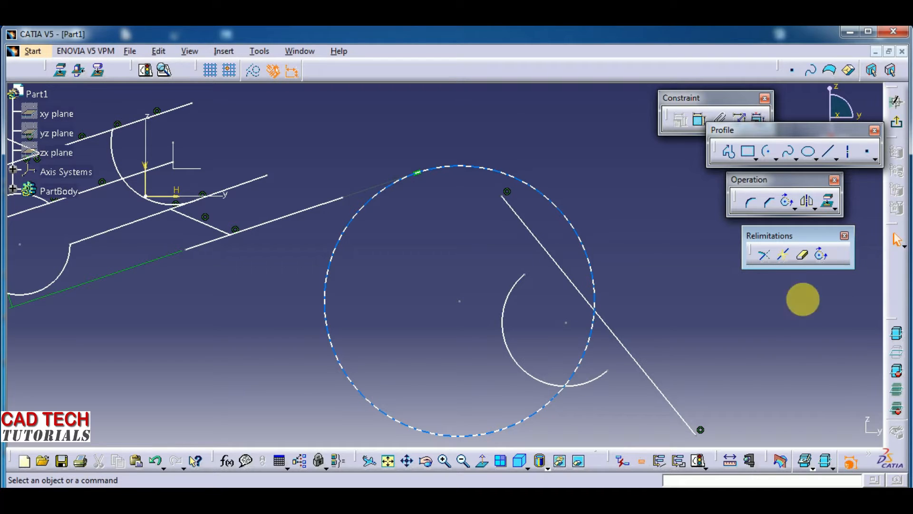
- Close the trimmed lower circle beside the parallel lines back into a full circle with Close arc
mouse_move(413, 369)
middle_down()
mouse_move(300, 347)
mouse_move(306, 365)
mouse_move(306, 348)
mouse_move(350, 347)
middle_up()
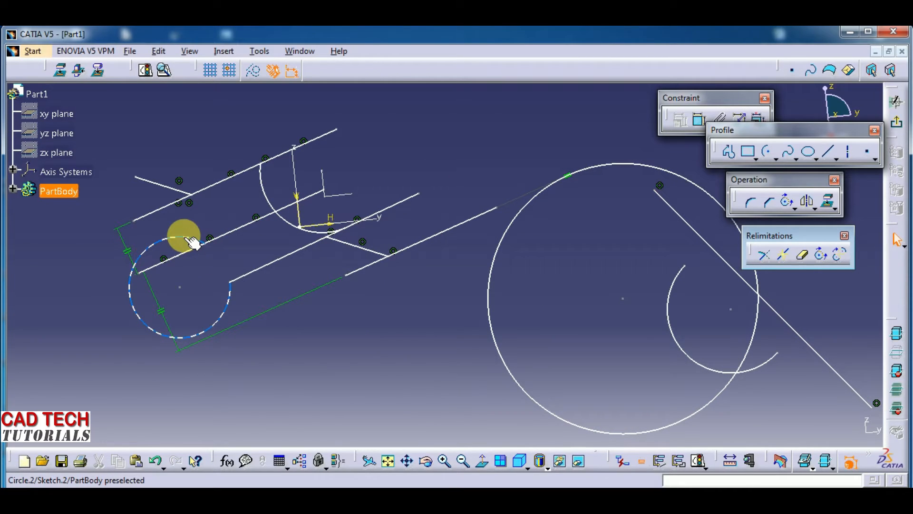
click(822, 255)
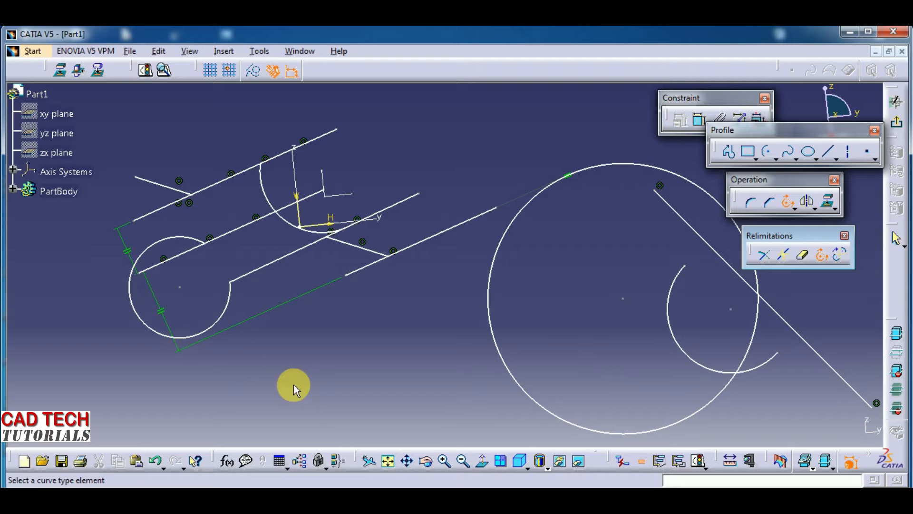
click(228, 312)
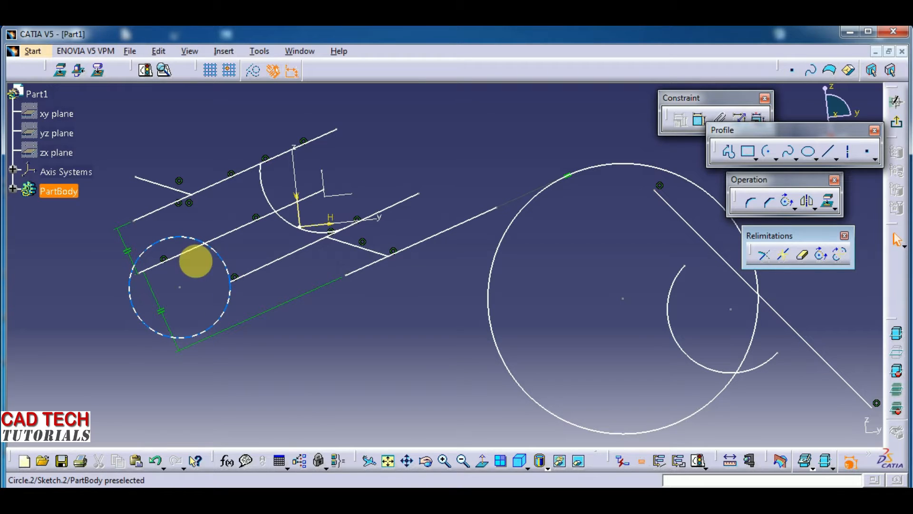
middle_drag(313, 323, 278, 373)
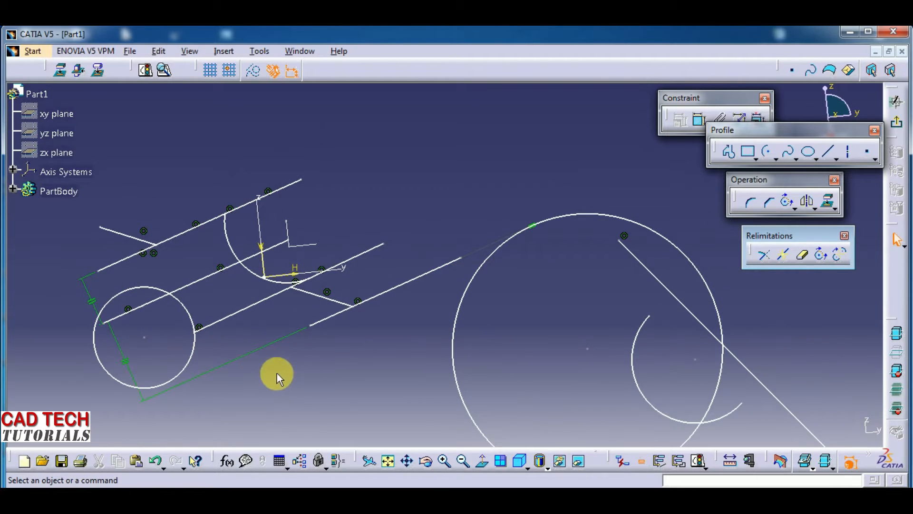
- Close the upper circle's remaining arc with Close arc, and undo the closures of both trimmed circles
click(822, 255)
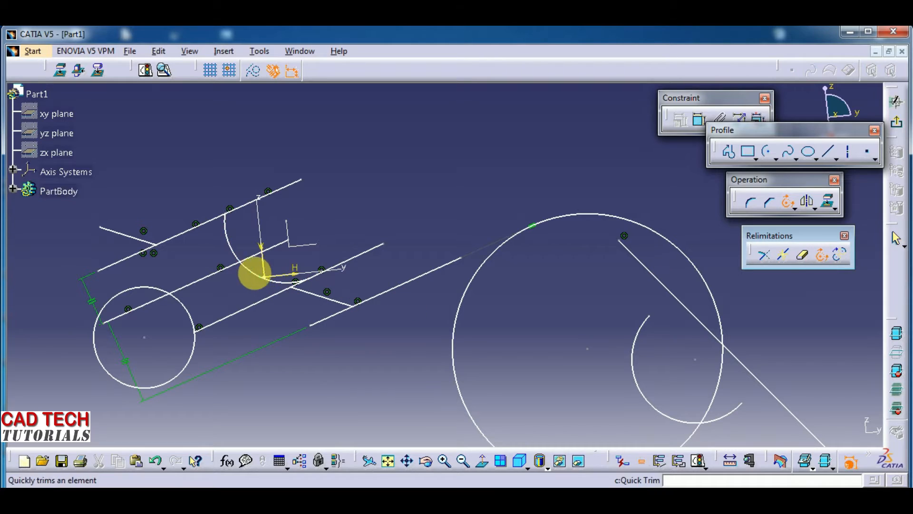
click(256, 273)
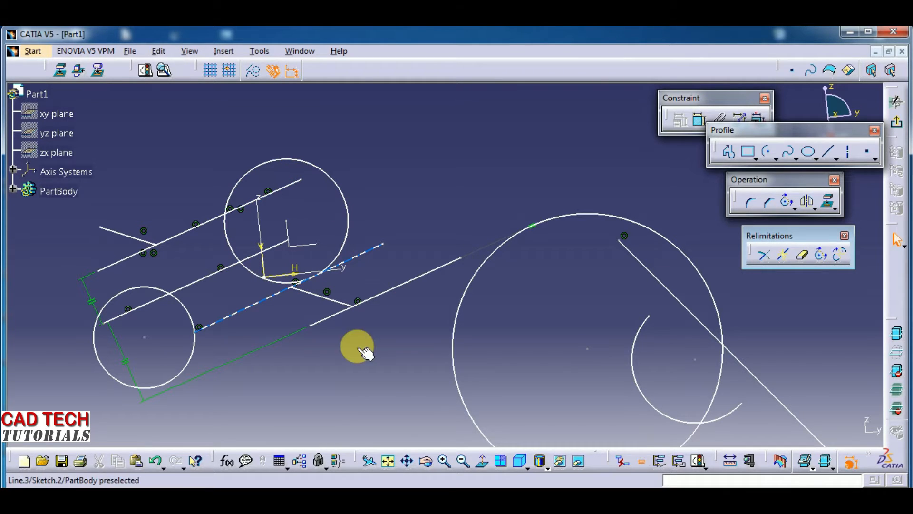
key(ctrl+z)
mouse_move(385, 409)
middle_down()
mouse_move(373, 366)
mouse_move(375, 380)
middle_up()
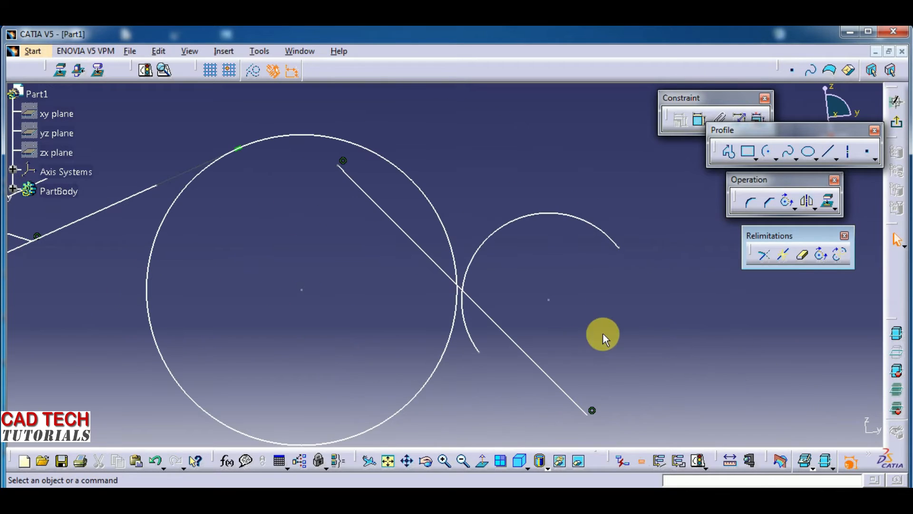
- Draw a 180° arc of about 83.57 mm radius from the small arc's center, joining its two endpoints
click(767, 151)
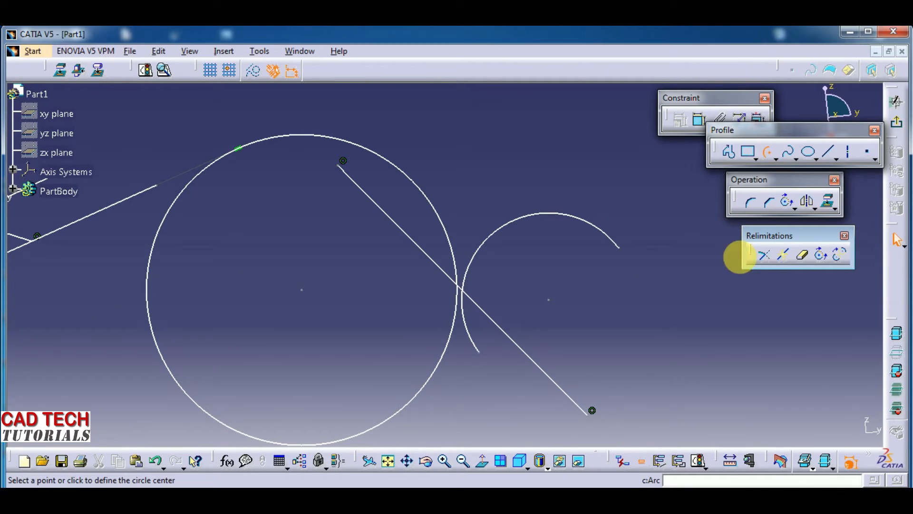
click(550, 300)
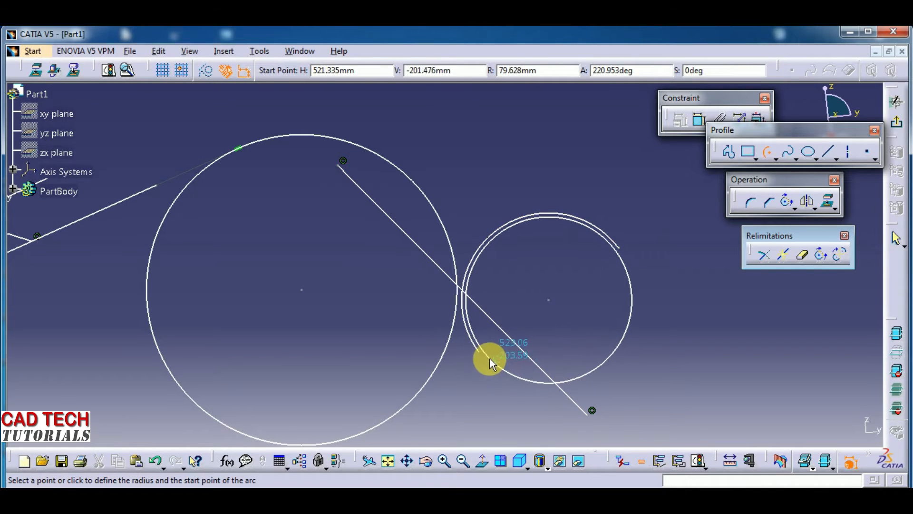
click(479, 352)
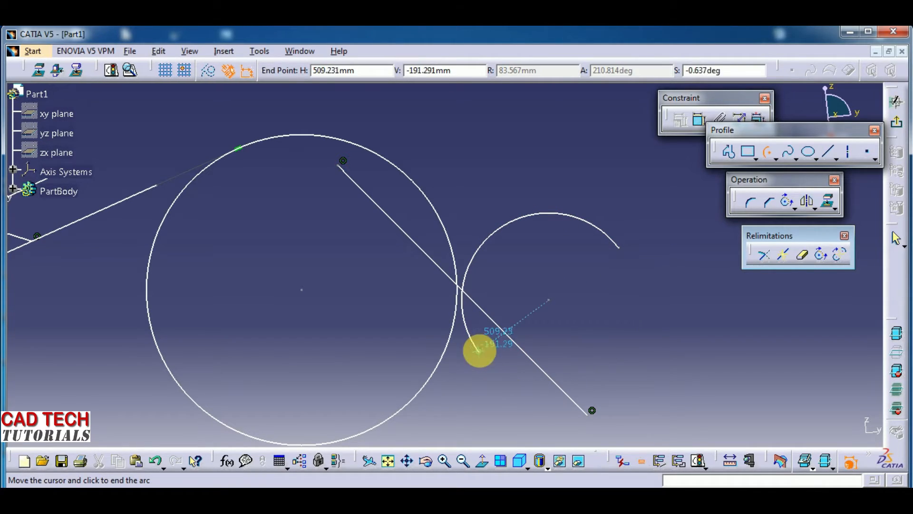
click(620, 246)
click(671, 296)
mouse_move(674, 338)
middle_down()
mouse_move(672, 361)
mouse_move(587, 330)
middle_up()
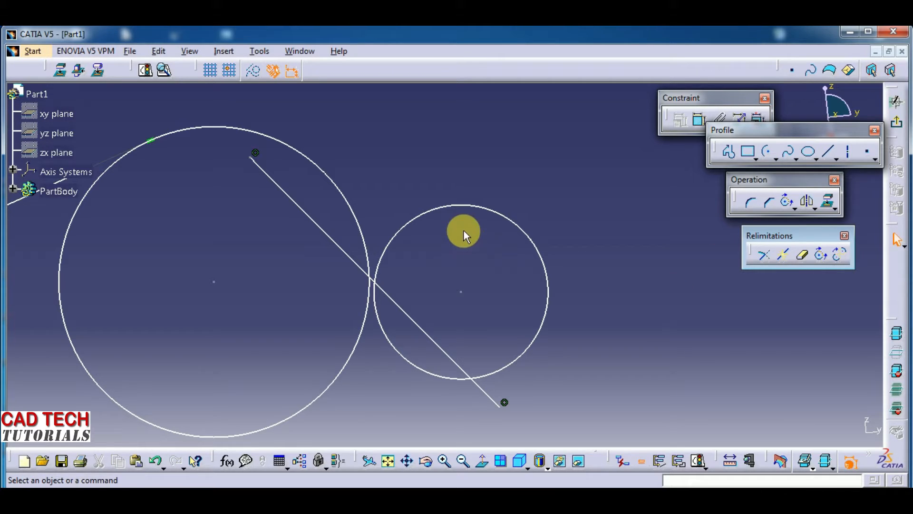
- Select each half of the small circle and the large closed circle to compare two arcs with a single element
click(457, 206)
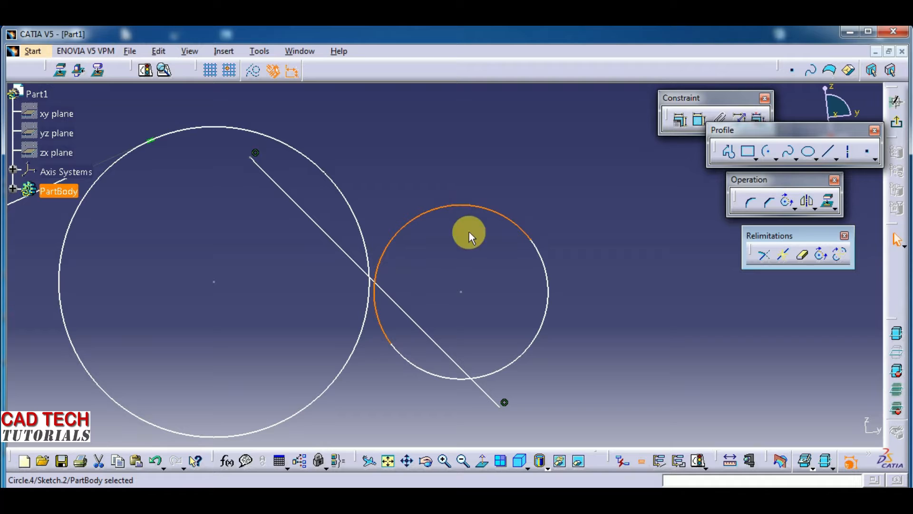
click(548, 305)
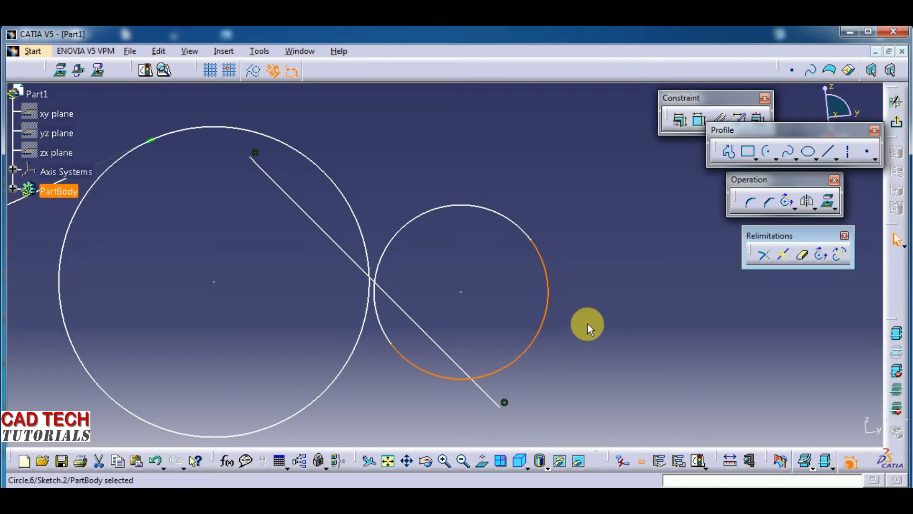
click(587, 324)
middle_drag(659, 319, 450, 378)
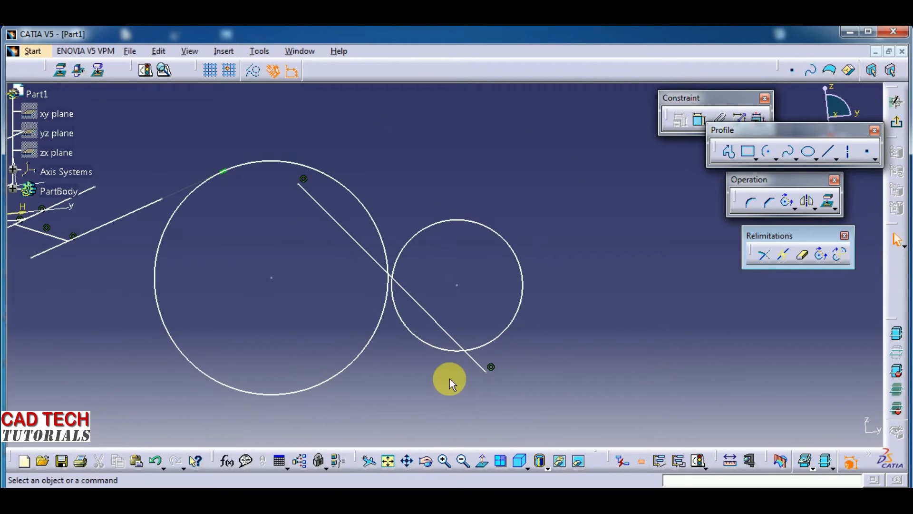
click(358, 357)
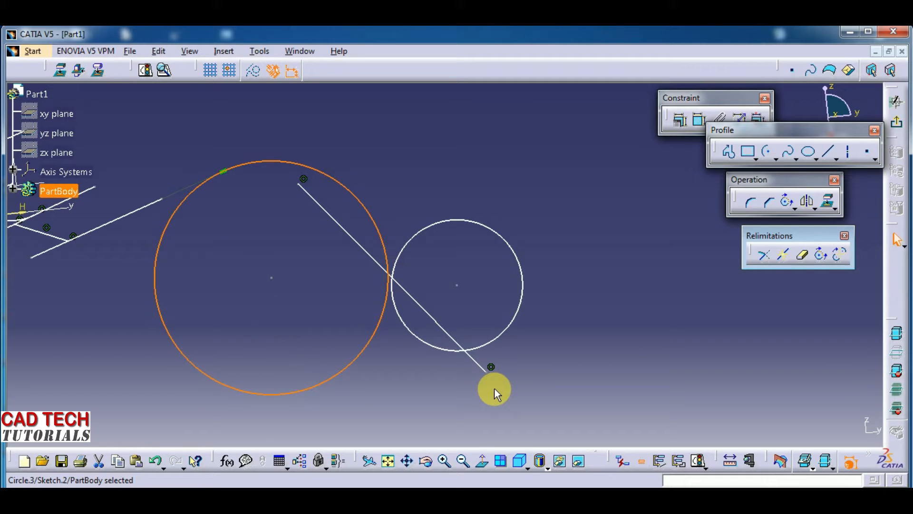
middle_drag(504, 388, 520, 406)
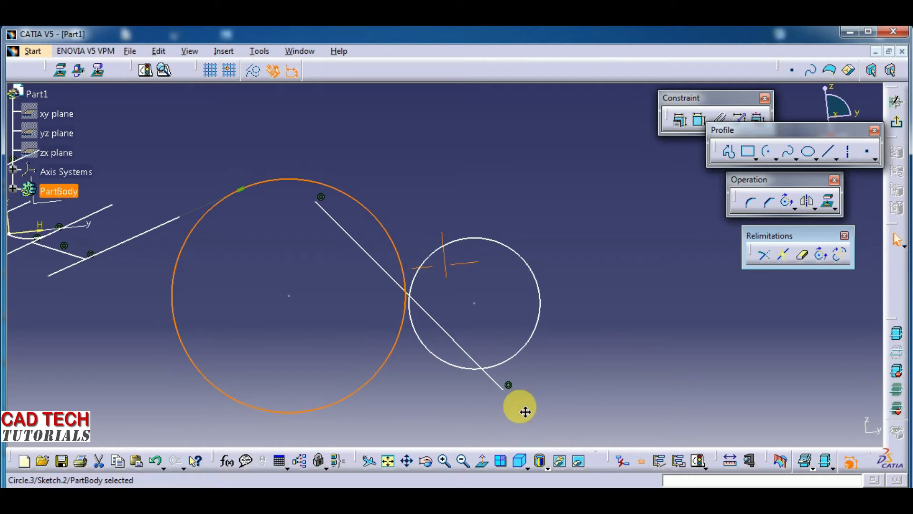
- Delete the added arc that completes the small circle, leaving the original open arc
click(821, 258)
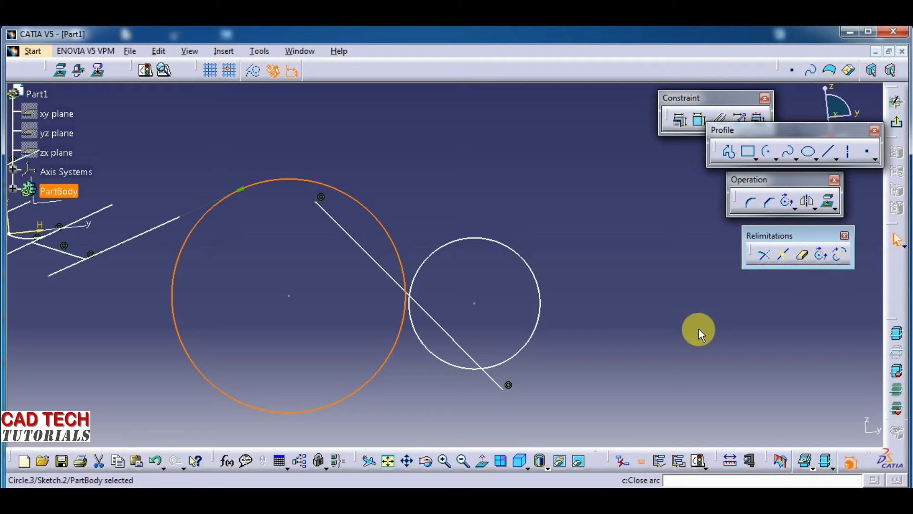
click(556, 367)
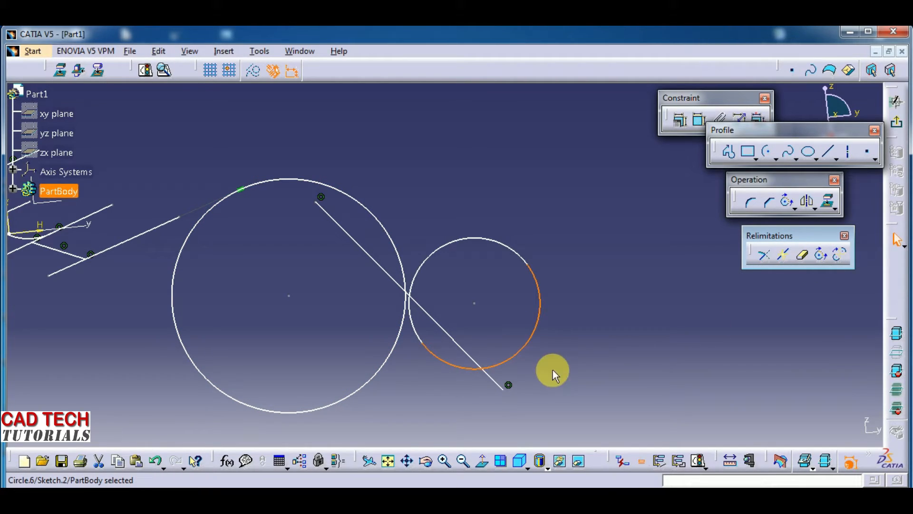
key(Delete)
mouse_move(553, 370)
middle_down()
mouse_move(428, 395)
mouse_move(471, 393)
middle_up()
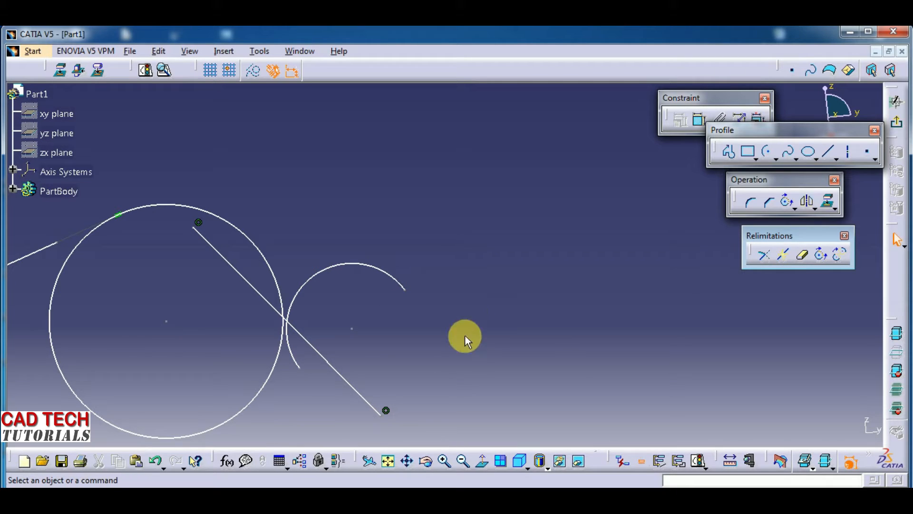
- Close the small open arc into a single full circle with Close arc
click(822, 256)
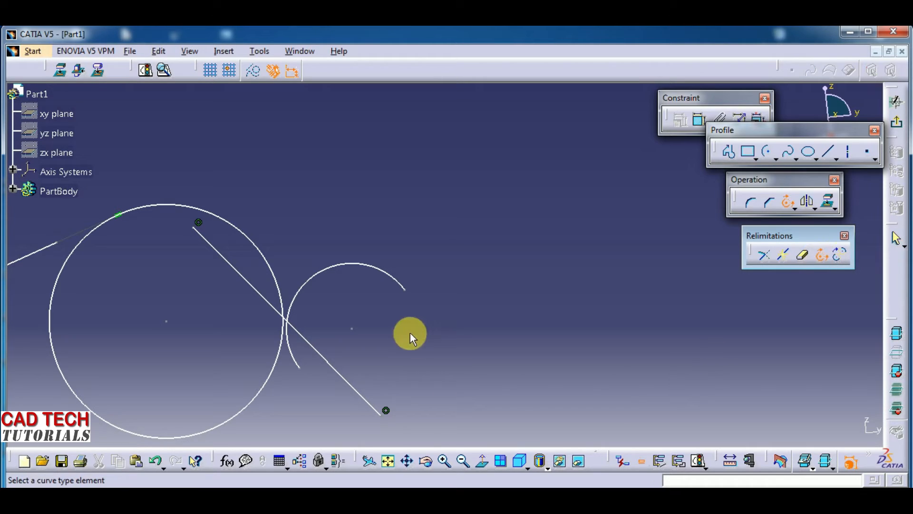
click(392, 279)
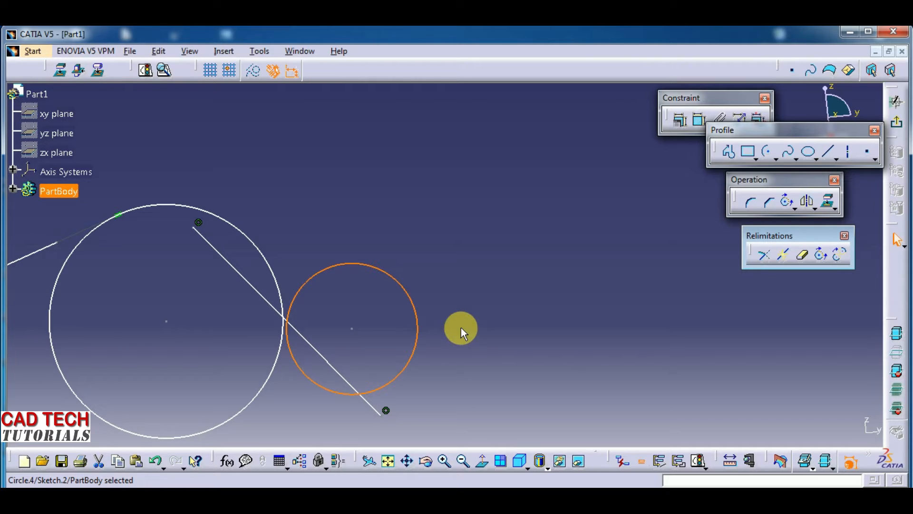
click(461, 327)
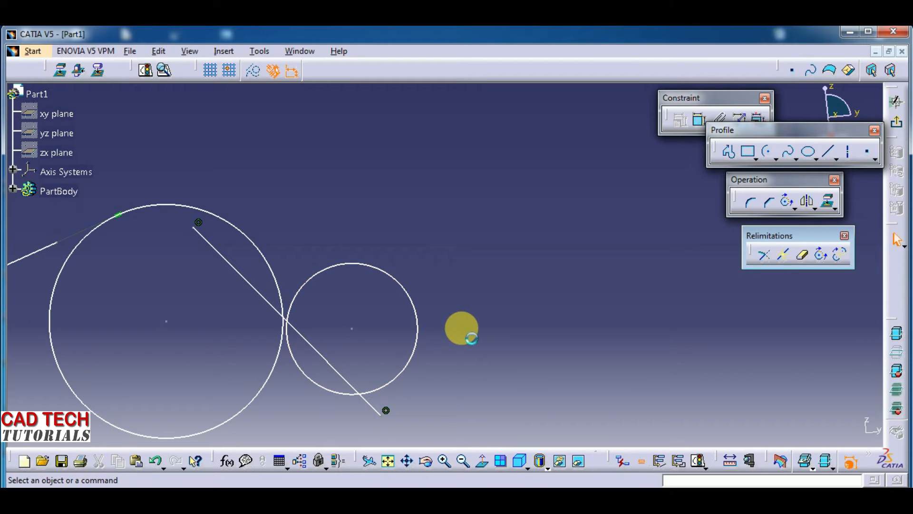
- Undo the closing of the small arc and the earlier changes to its shape and position
key(ctrl+z)
key(ctrl+z)
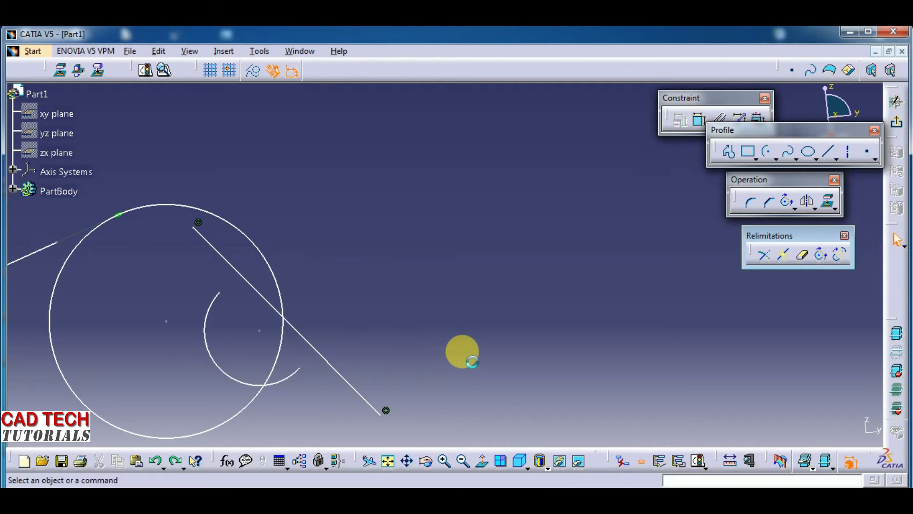
middle_drag(463, 353, 581, 325)
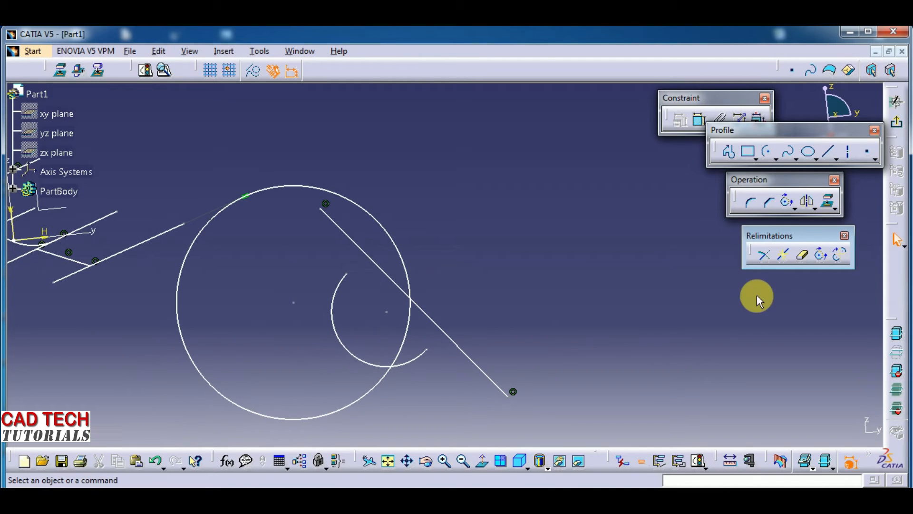
- Complement the small open arc that crosses the large circle, and complement the result again to restore the original arc
click(823, 257)
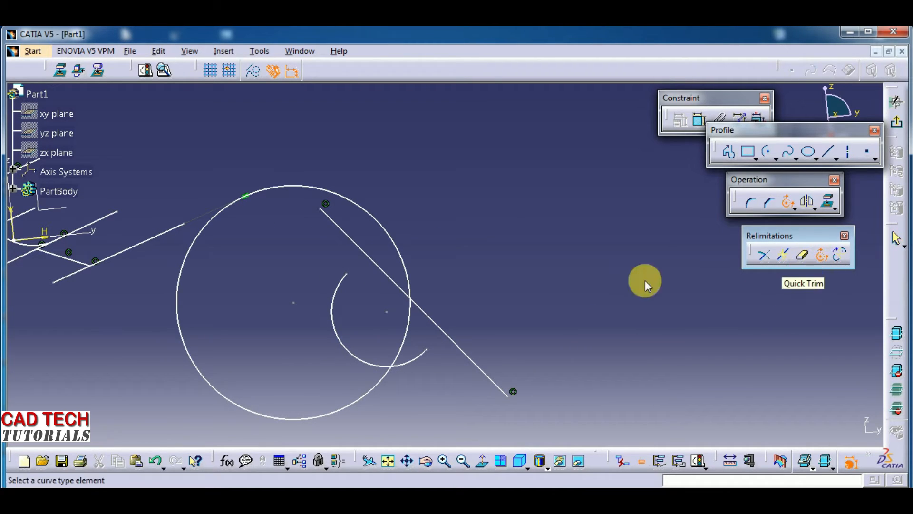
click(841, 257)
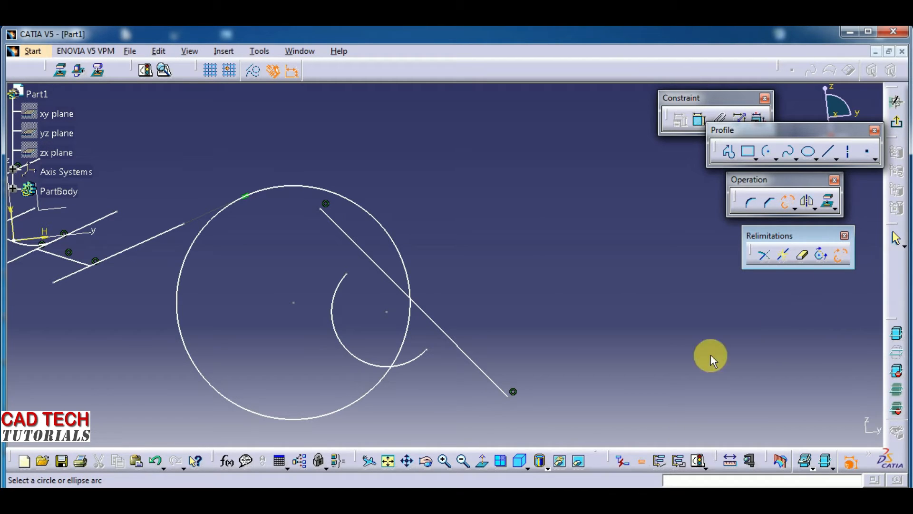
middle_drag(548, 350, 689, 357)
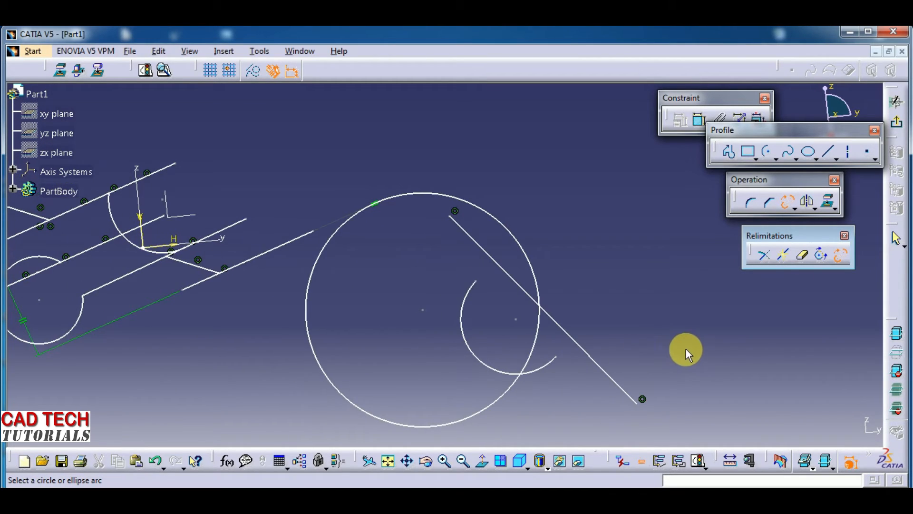
middle_drag(630, 351, 581, 358)
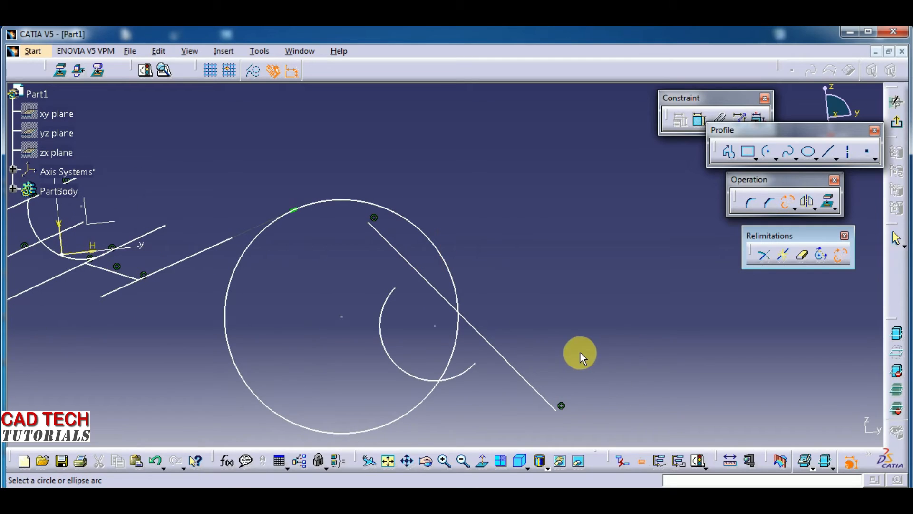
click(387, 308)
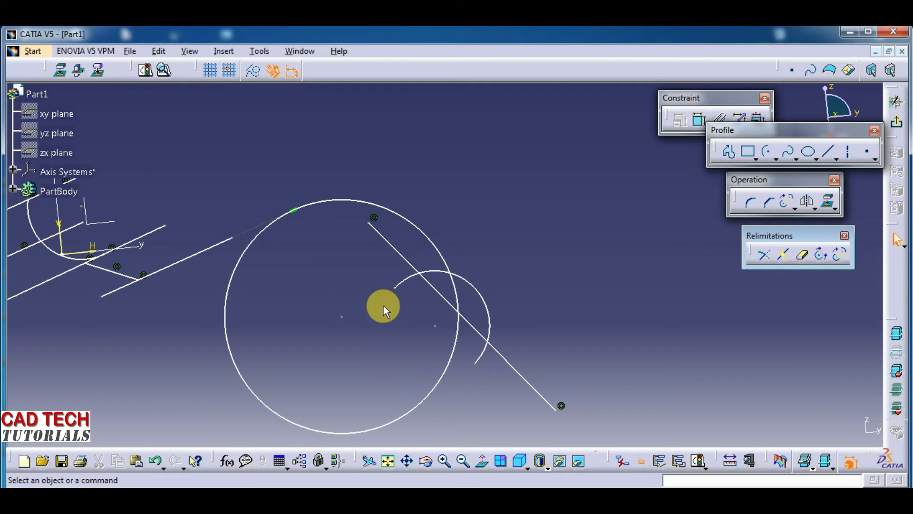
click(477, 286)
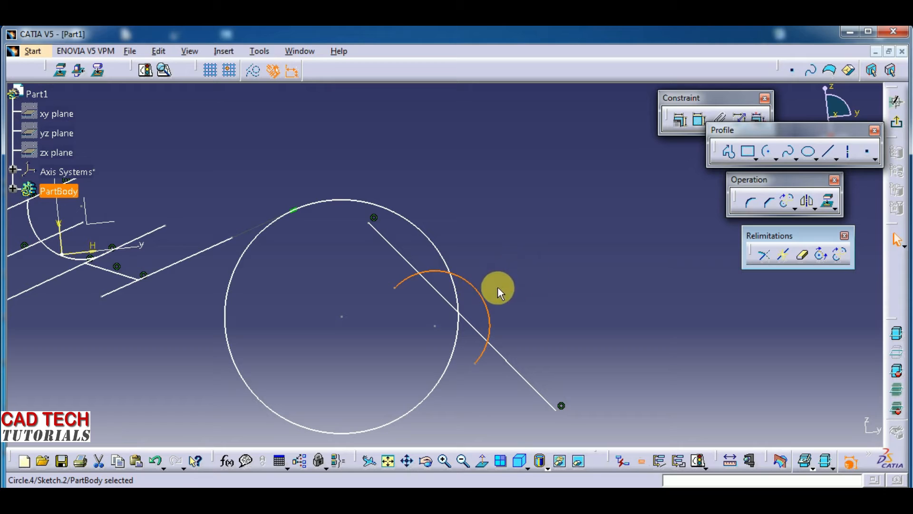
click(840, 256)
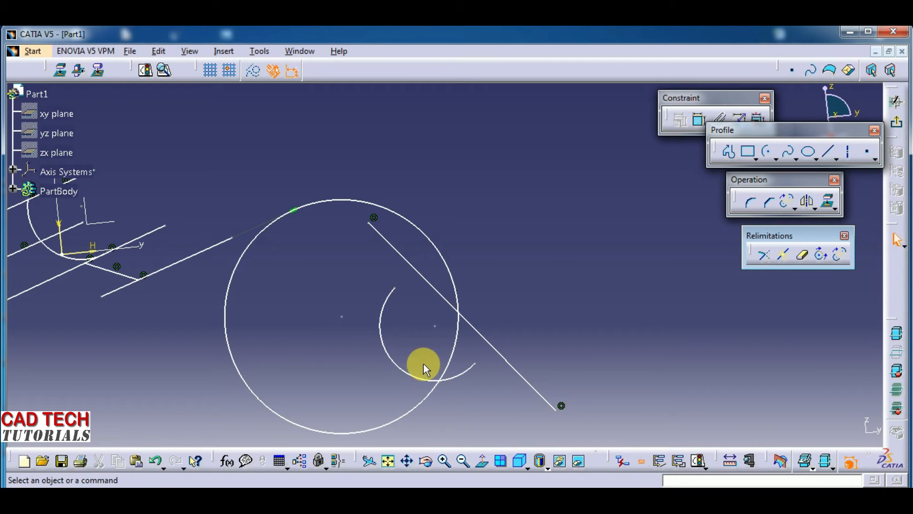
- Complement the nearly full circular arc at the lower end of the parallel lines, and complement the short arc back to the original
mouse_move(312, 342)
middle_down()
mouse_move(322, 373)
mouse_move(259, 385)
mouse_move(288, 390)
mouse_move(384, 373)
mouse_move(334, 352)
middle_up()
mouse_move(329, 347)
middle_down()
mouse_move(326, 336)
mouse_move(367, 368)
mouse_move(390, 367)
middle_up()
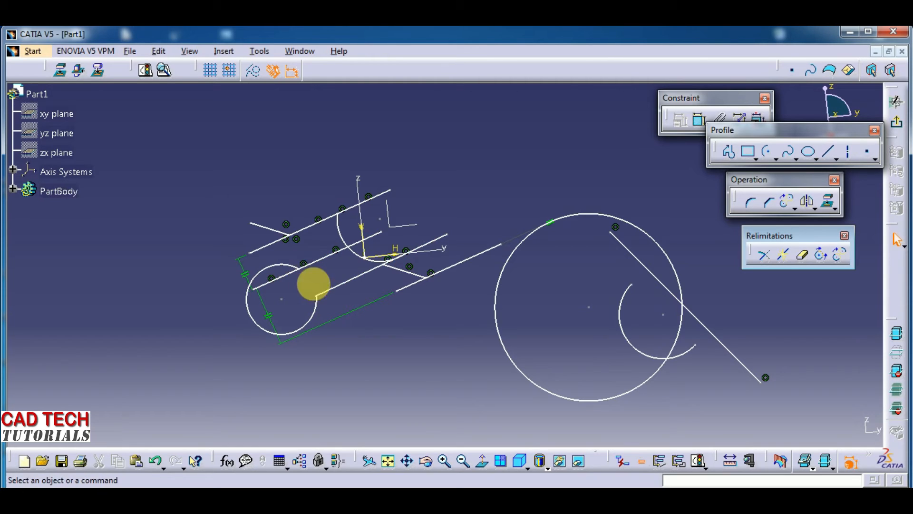
middle_drag(338, 309, 339, 237)
middle_drag(310, 271, 550, 257)
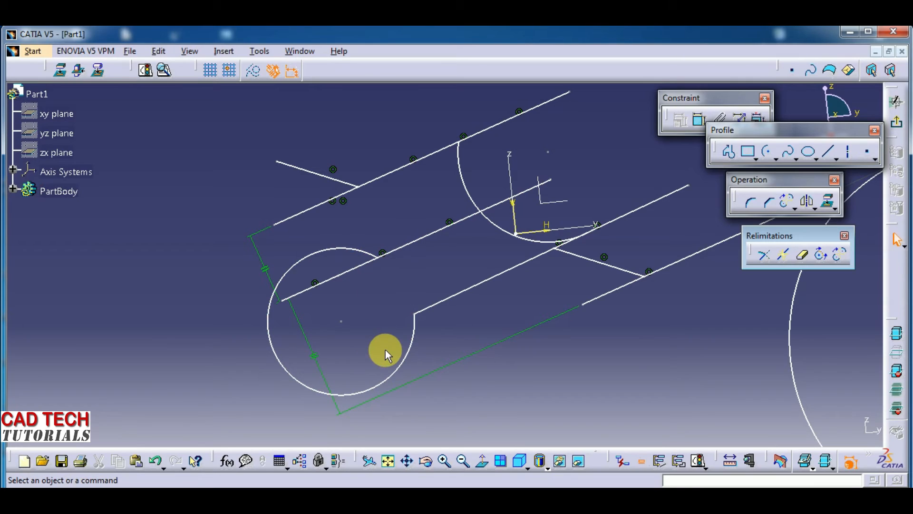
click(839, 256)
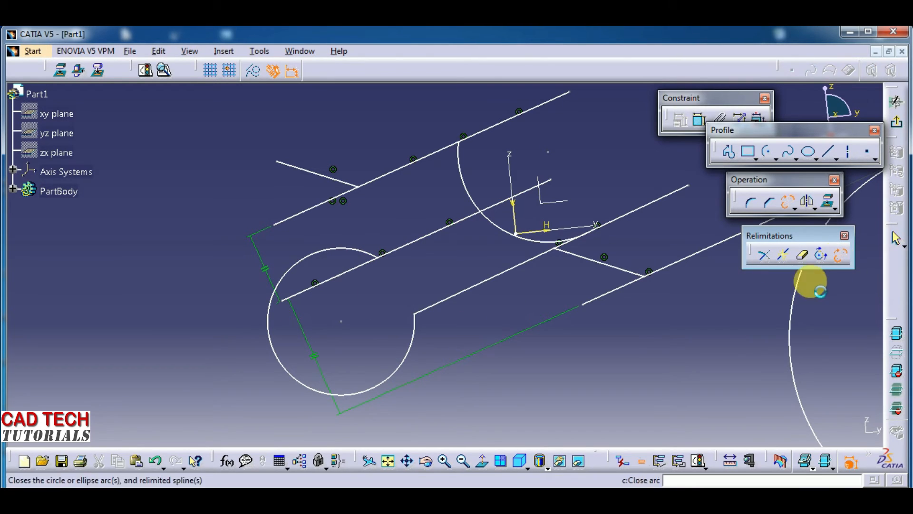
click(282, 368)
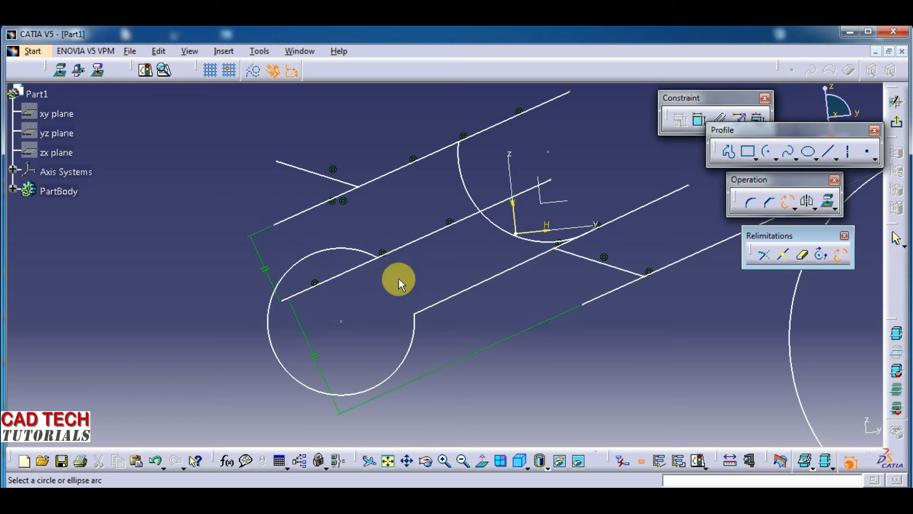
click(412, 347)
key(ctrl+z)
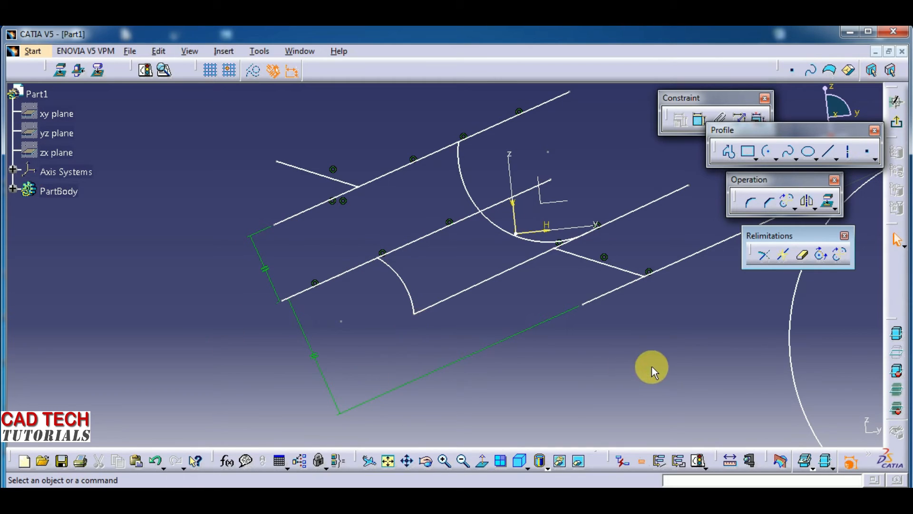
click(839, 255)
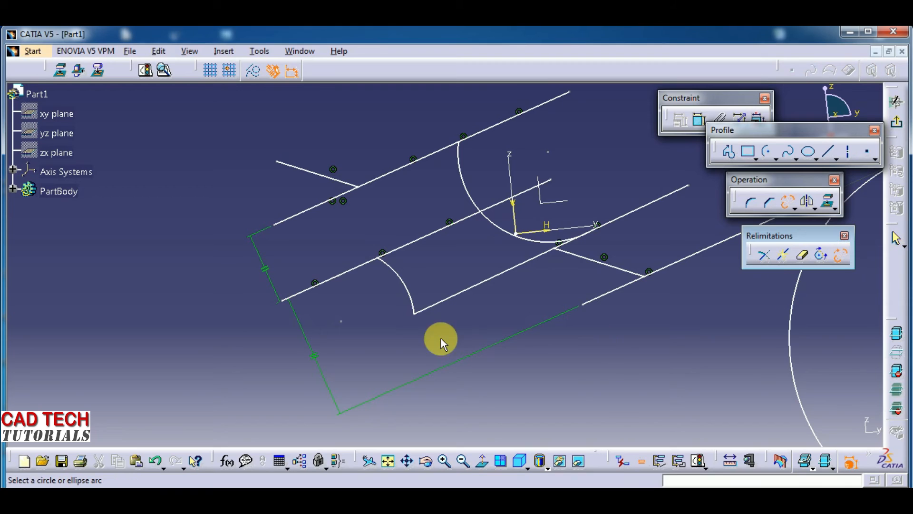
click(411, 288)
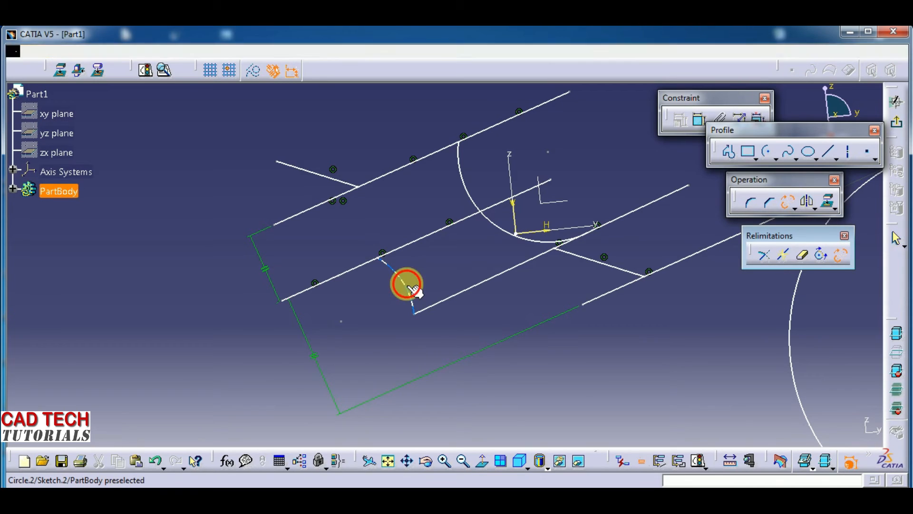
- Complement the arc passing through the sketch origin between the parallel lines, and complement it again to restore the original arc
middle_drag(551, 359, 470, 370)
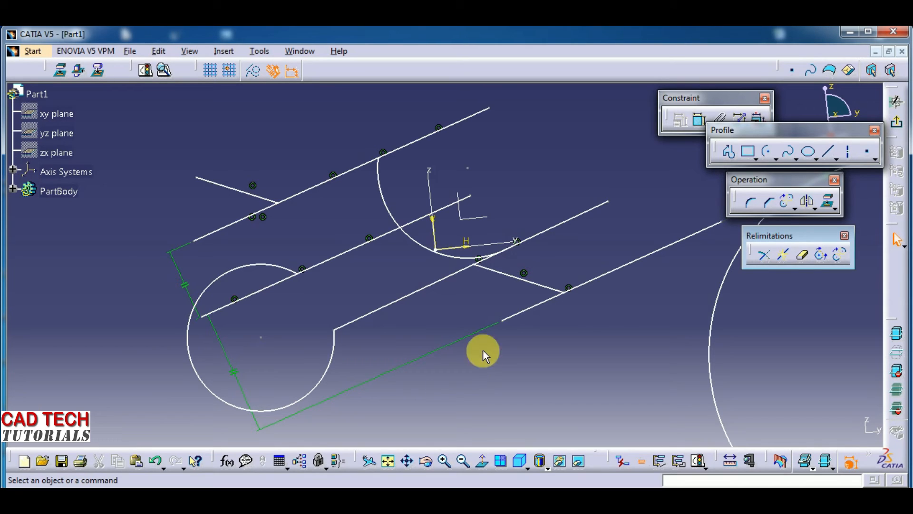
middle_drag(499, 335, 436, 366)
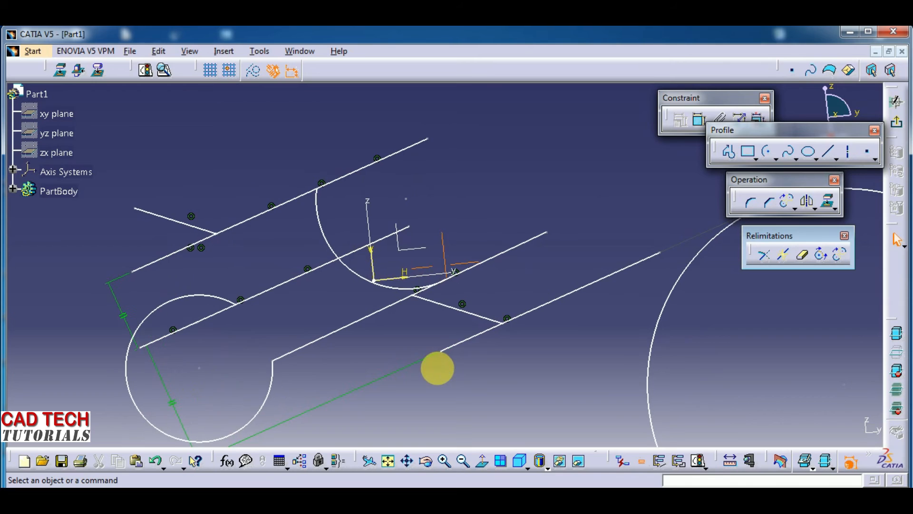
click(840, 254)
click(327, 244)
middle_drag(461, 203, 377, 271)
click(840, 255)
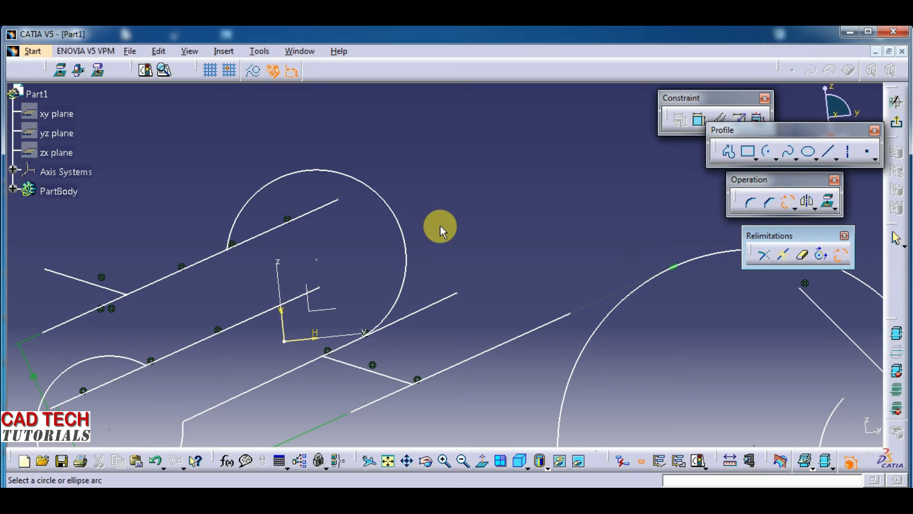
click(399, 221)
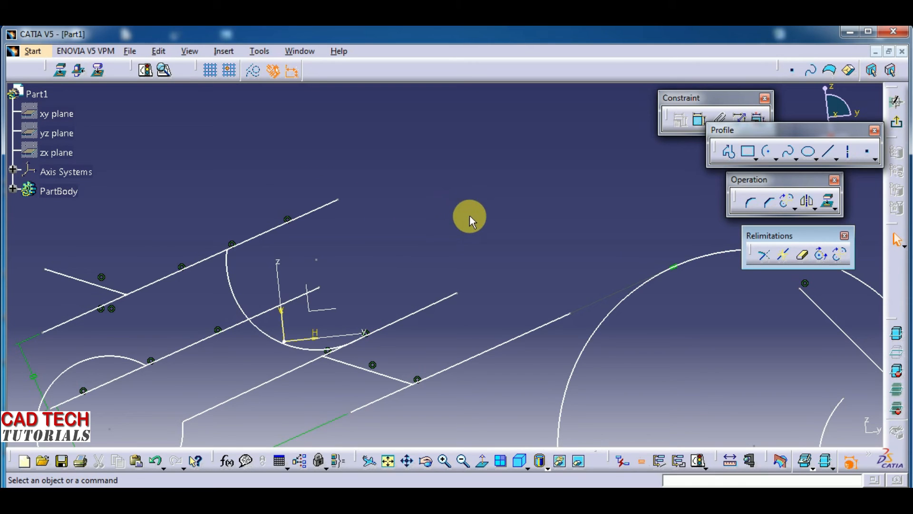
- Replace the small open arc crossing the large circle with its complementary arc using Complement
mouse_move(475, 218)
middle_down()
mouse_move(483, 302)
mouse_move(510, 317)
mouse_move(510, 300)
middle_up()
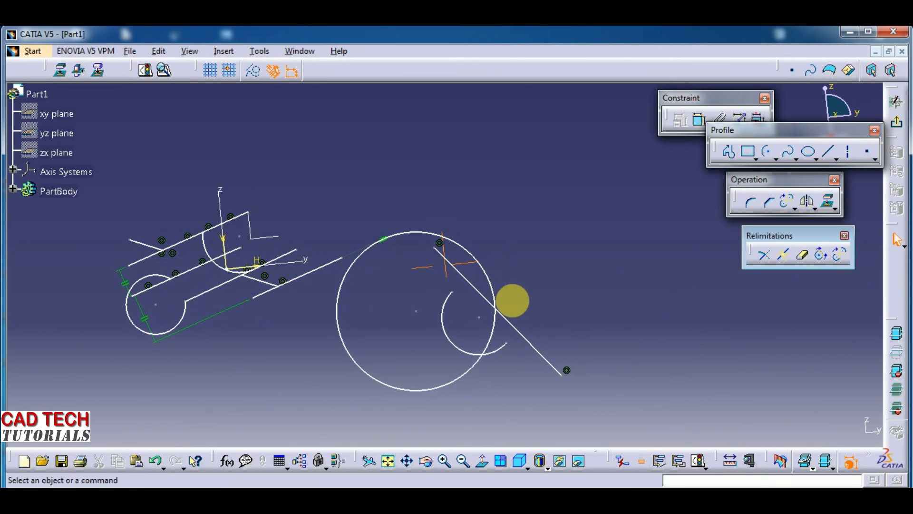
click(839, 256)
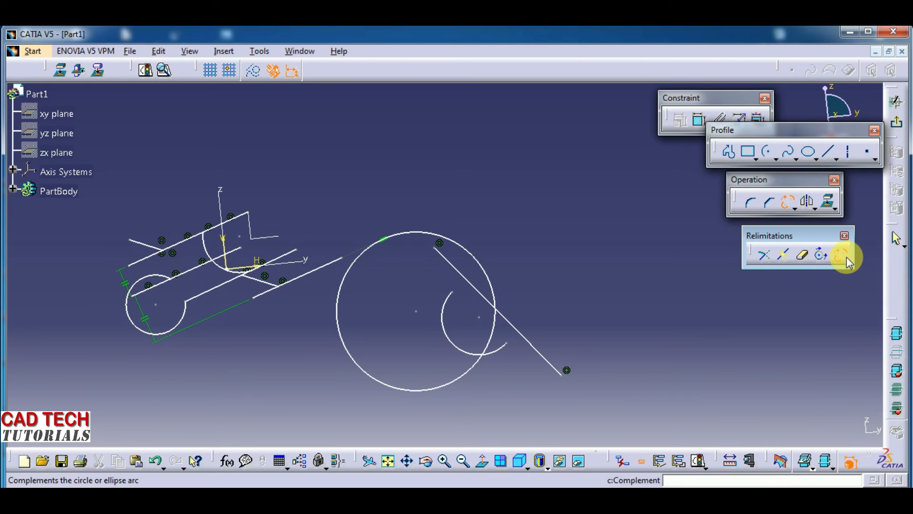
mouse_move(458, 394)
middle_down()
mouse_move(452, 320)
mouse_move(557, 318)
mouse_move(543, 271)
mouse_move(547, 277)
middle_up()
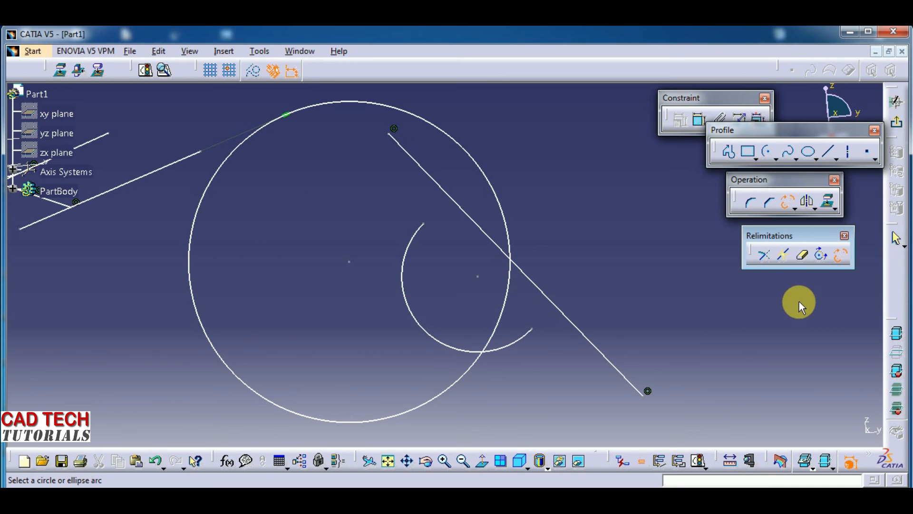
click(503, 350)
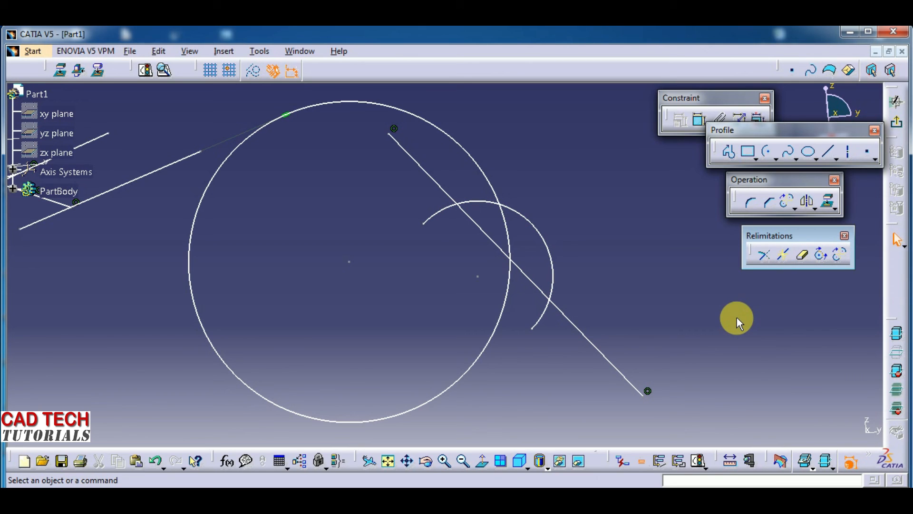
mouse_move(707, 310)
ctrl+middle_down()
mouse_move(714, 358)
mouse_move(743, 362)
ctrl+middle_up()
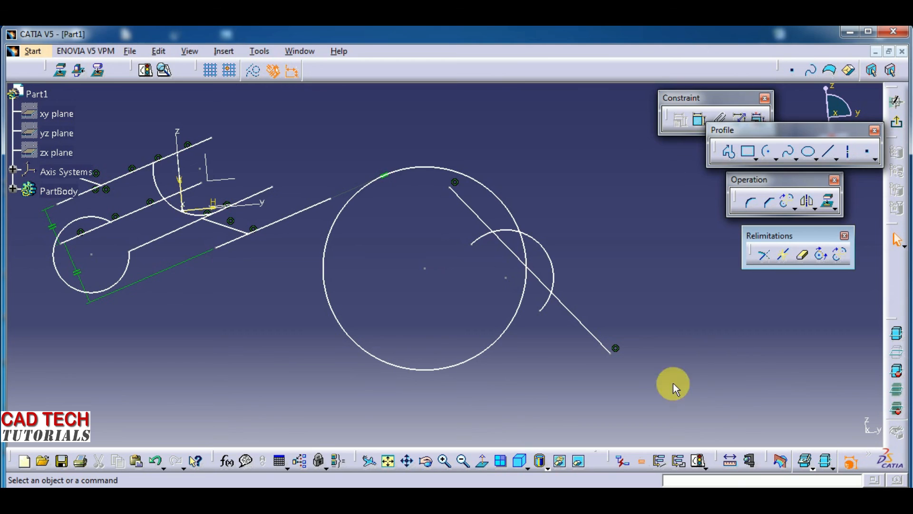